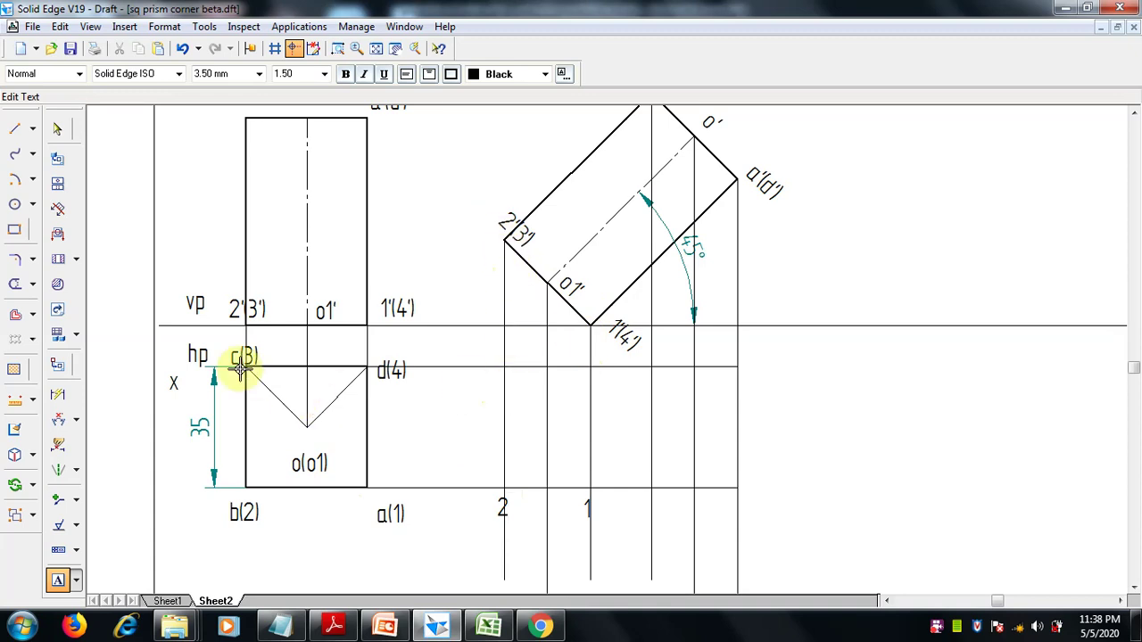
# - Label the tilted prism's top-view corner points 3, 4, a and d at the intersections of the projection lines
pyautogui.click(499, 366)
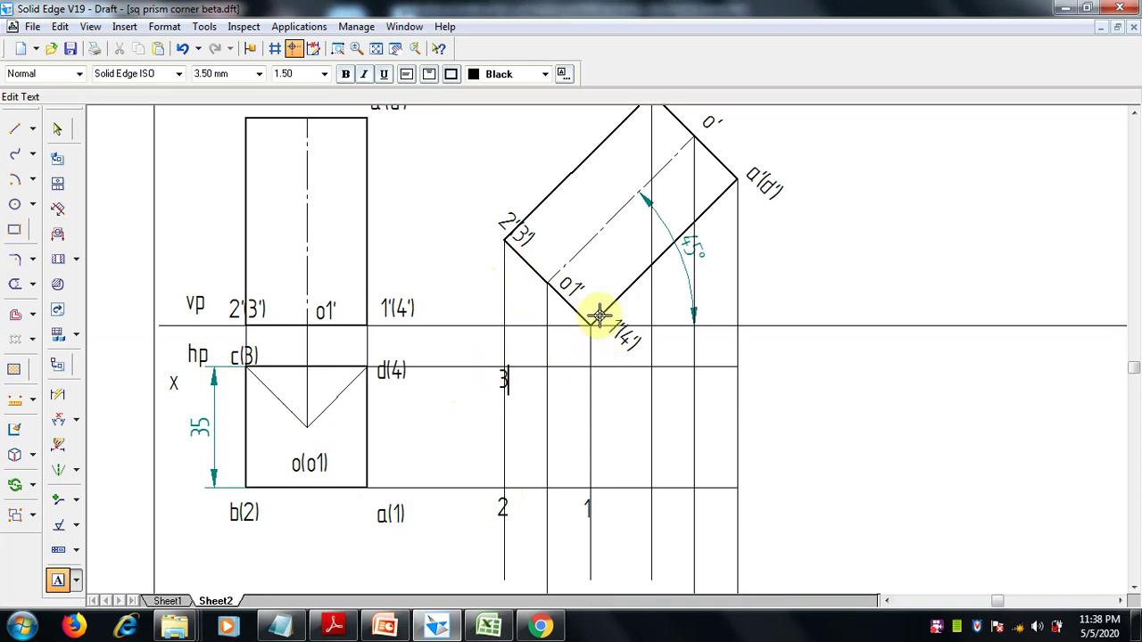
pyautogui.click(588, 373)
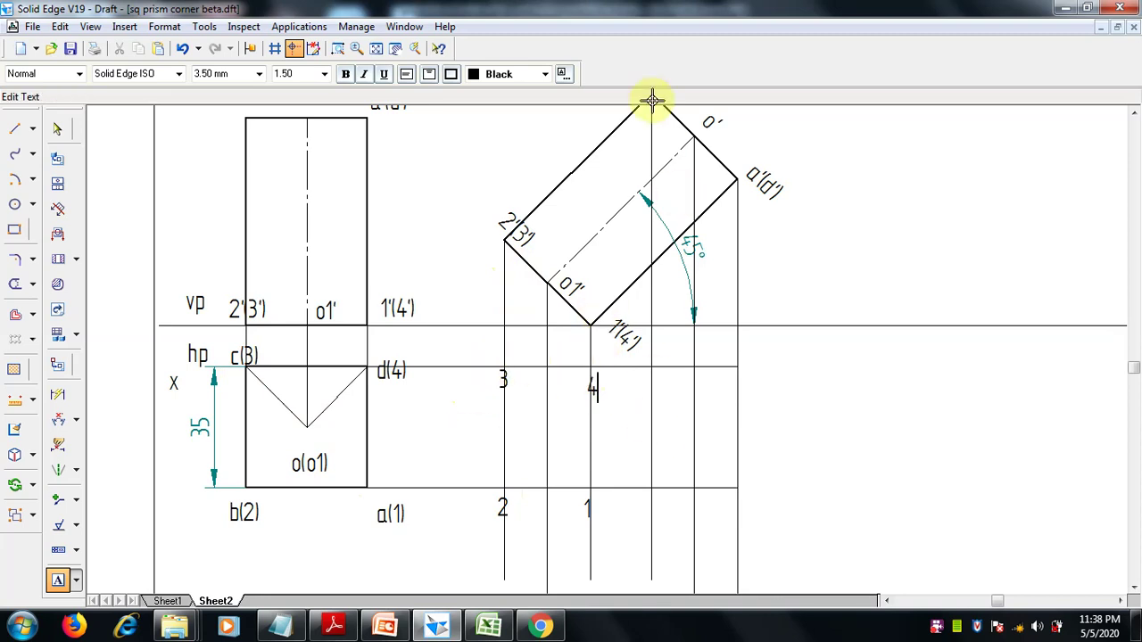
pyautogui.click(730, 493)
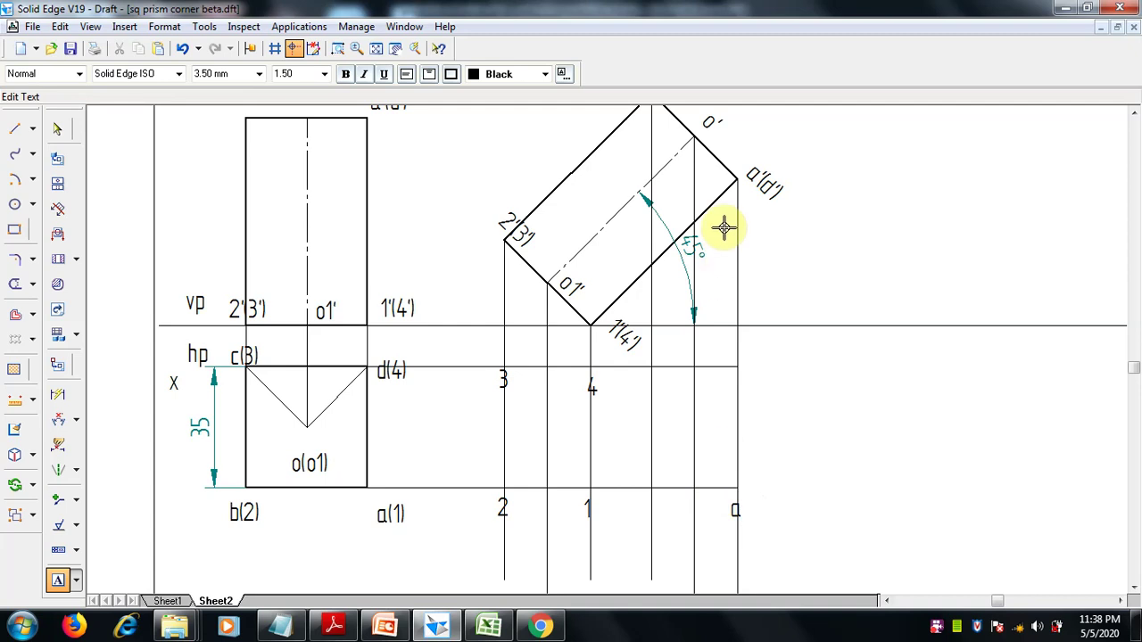
pyautogui.click(743, 369)
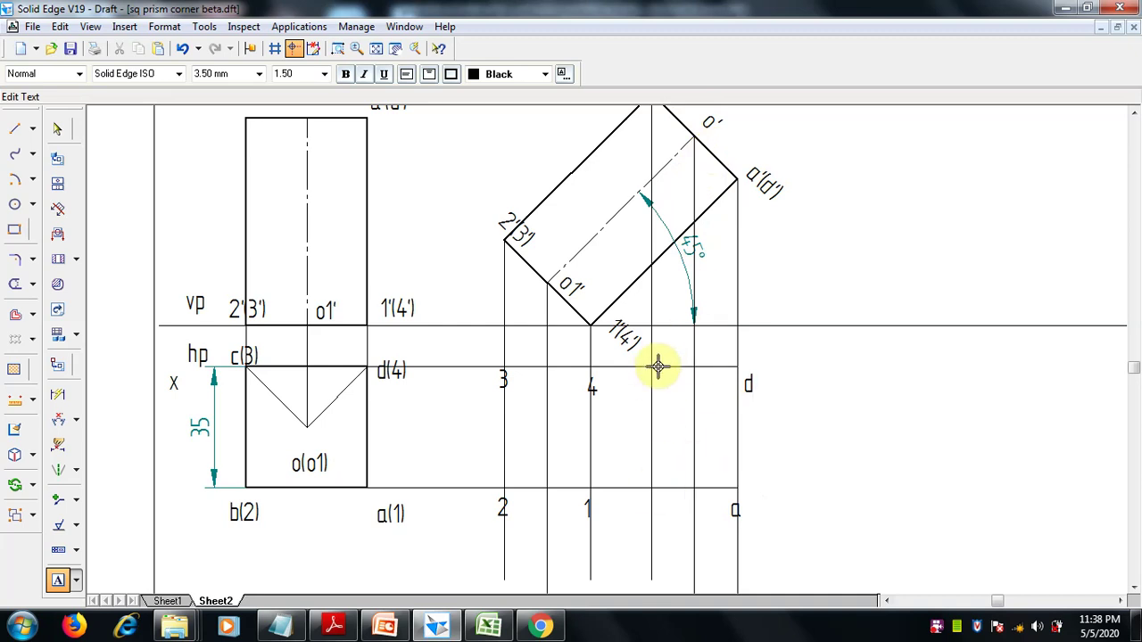
# - Label the remaining top-view points c and b where the b'(c') projector crosses the two horizontal projection lines
pyautogui.click(1134, 113)
pyautogui.click(1133, 114)
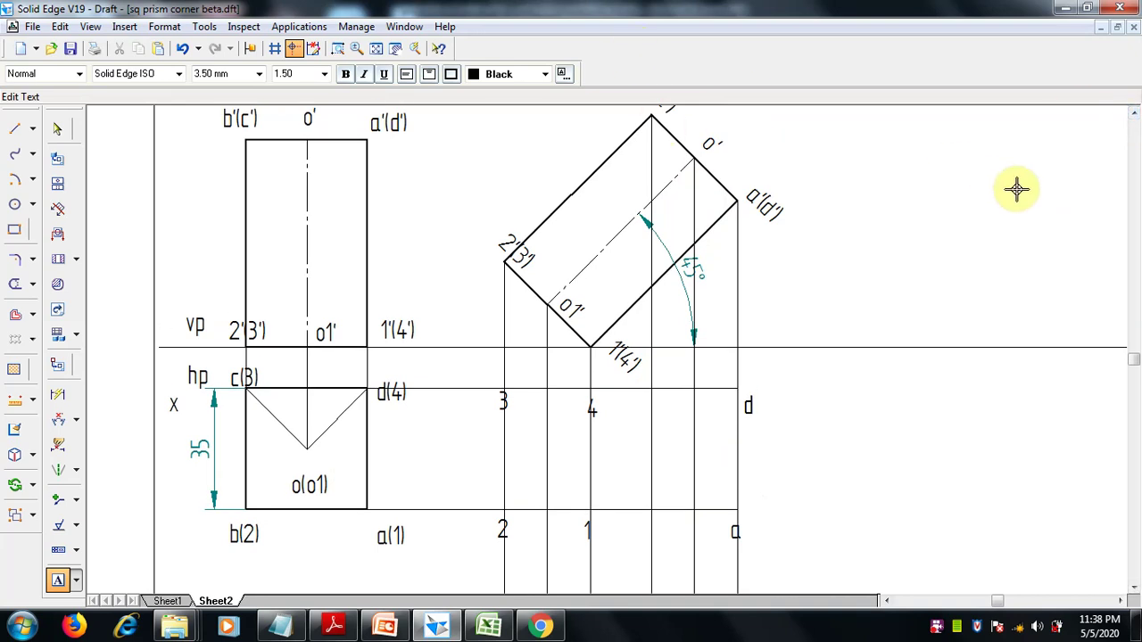
pyautogui.click(1133, 113)
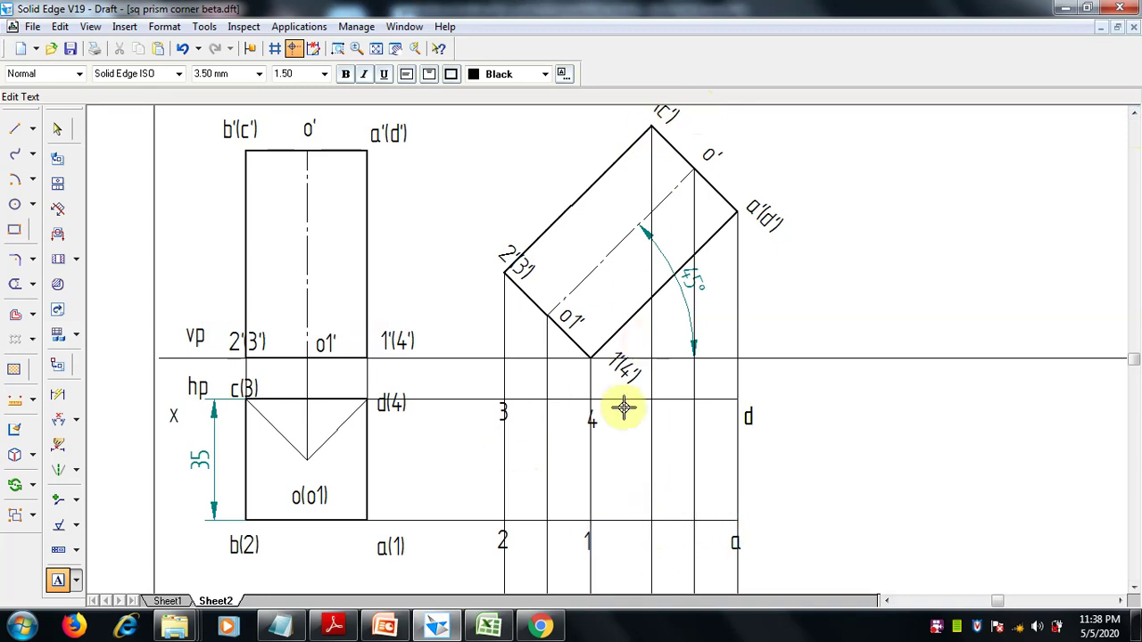
pyautogui.click(730, 545)
pyautogui.write('a')
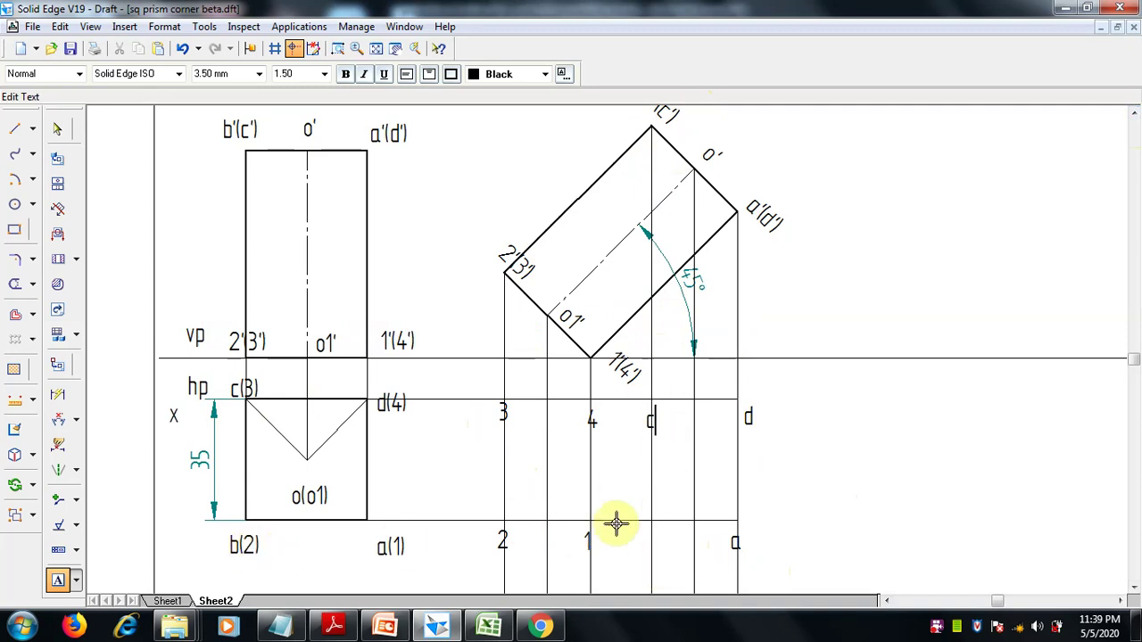
pyautogui.click(647, 528)
pyautogui.write('b')
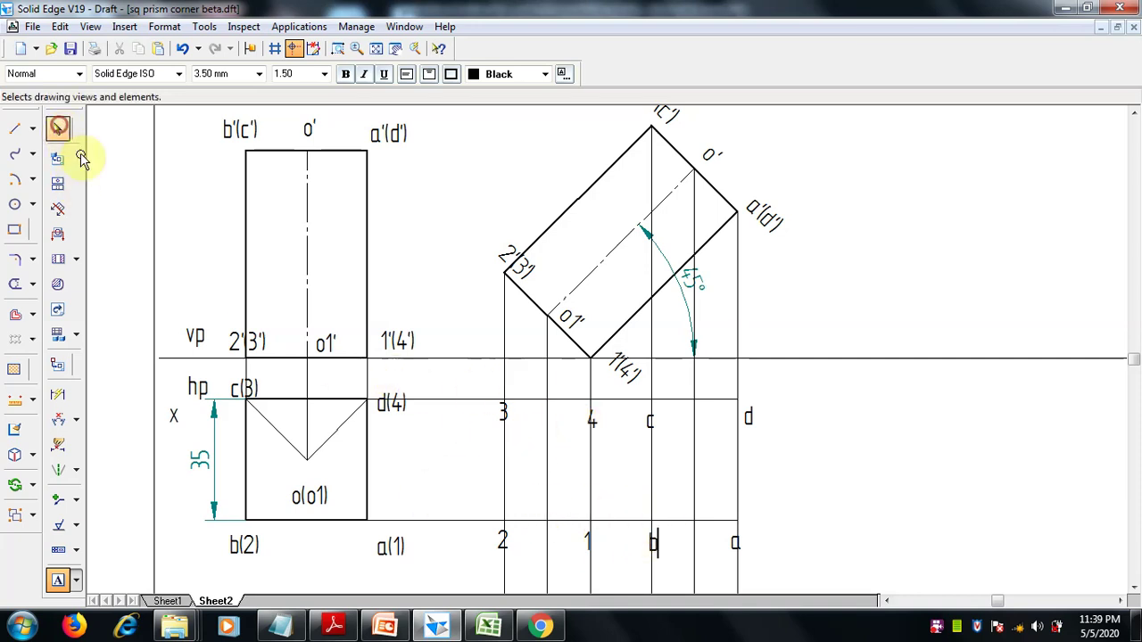
# - Move the labels 3, 4, c and d to just above the upper horizontal projection line
pyautogui.click(58, 128)
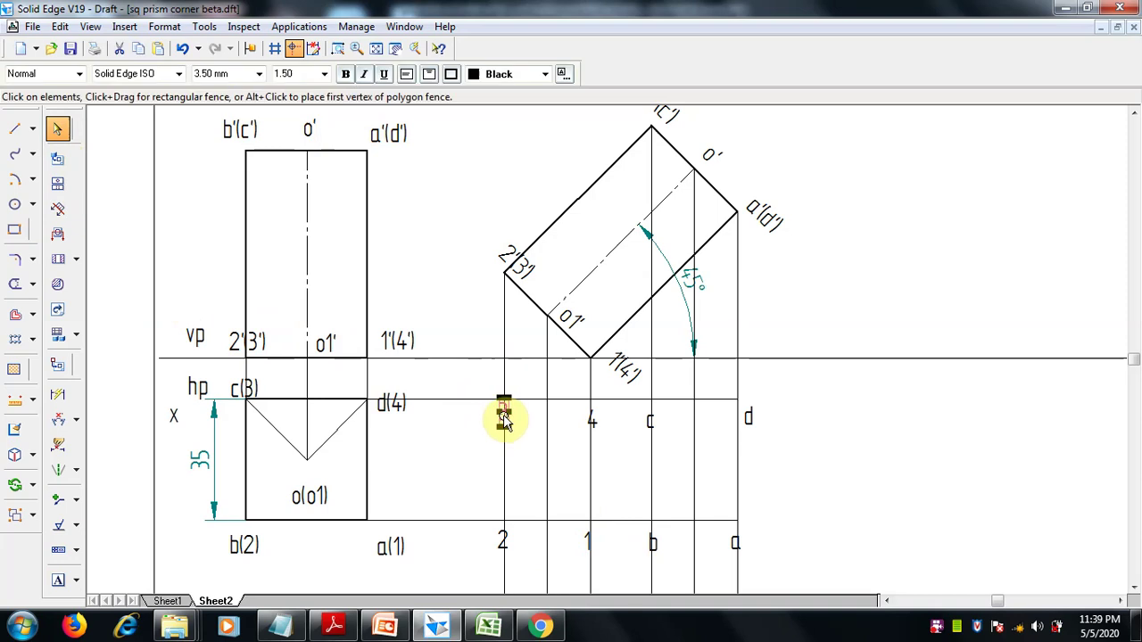
pyautogui.click(496, 412)
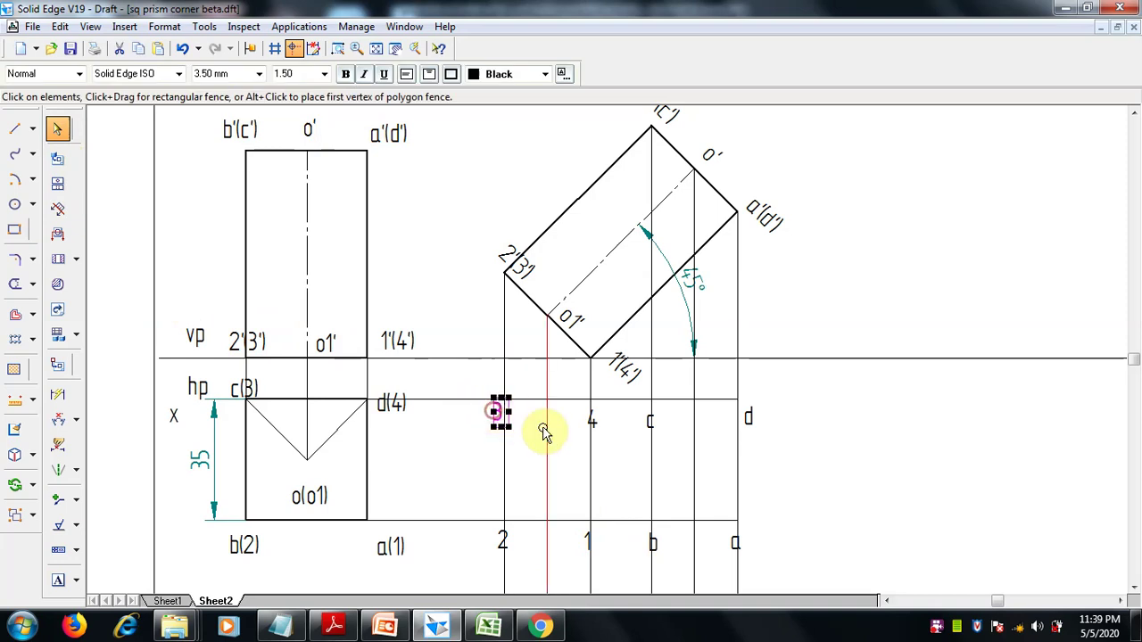
pyautogui.click(580, 394)
pyautogui.moveTo(494, 419); pyautogui.dragTo(497, 390)
pyautogui.moveTo(650, 423); pyautogui.dragTo(654, 389)
pyautogui.moveTo(755, 417); pyautogui.dragTo(747, 389)
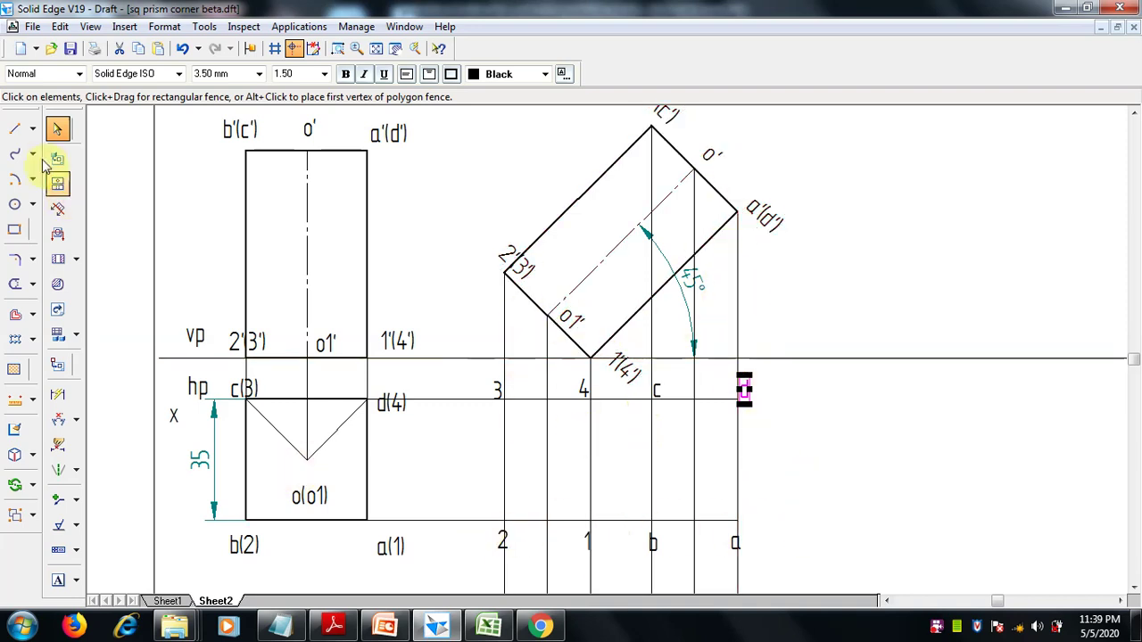
# - Draw a horizontal projection line from point o(o1) of the first top view across all the vertical projectors
pyautogui.click(16, 131)
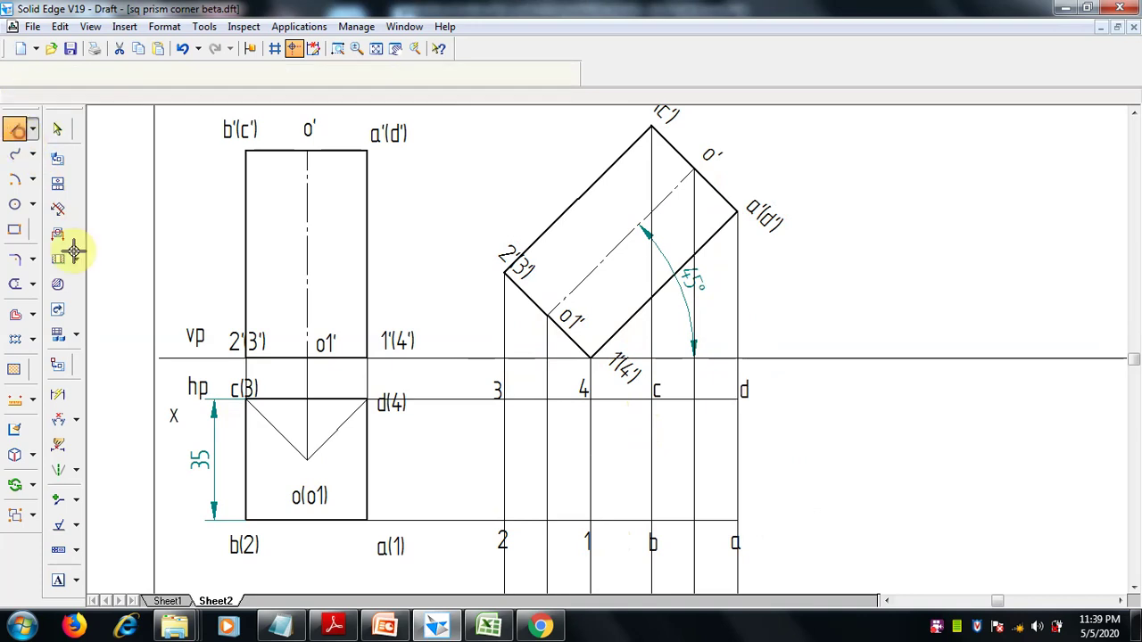
pyautogui.click(307, 459)
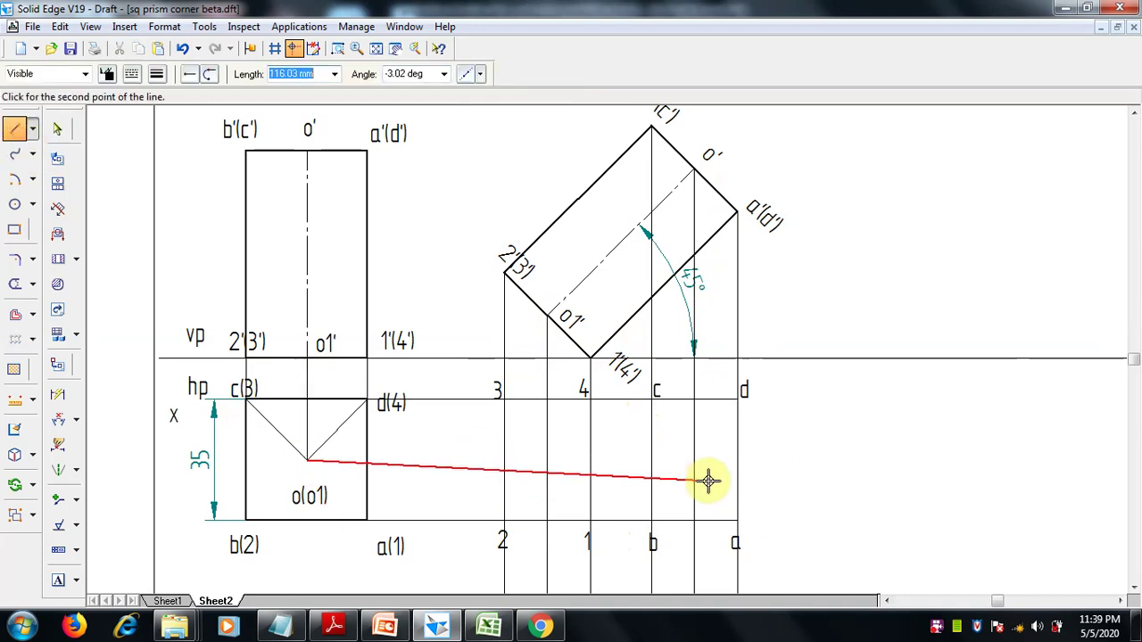
pyautogui.click(797, 460)
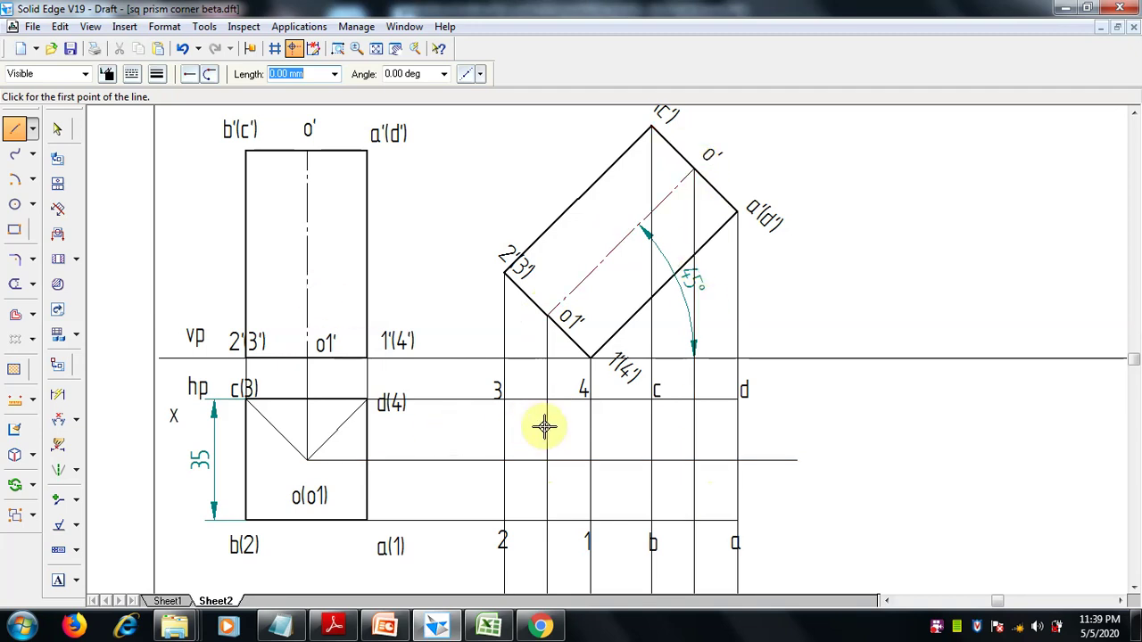
# - Outline the second top view through points 2, 1, b, a, d, c and 3 with 0.50 mm wide lines
pyautogui.click(19, 132)
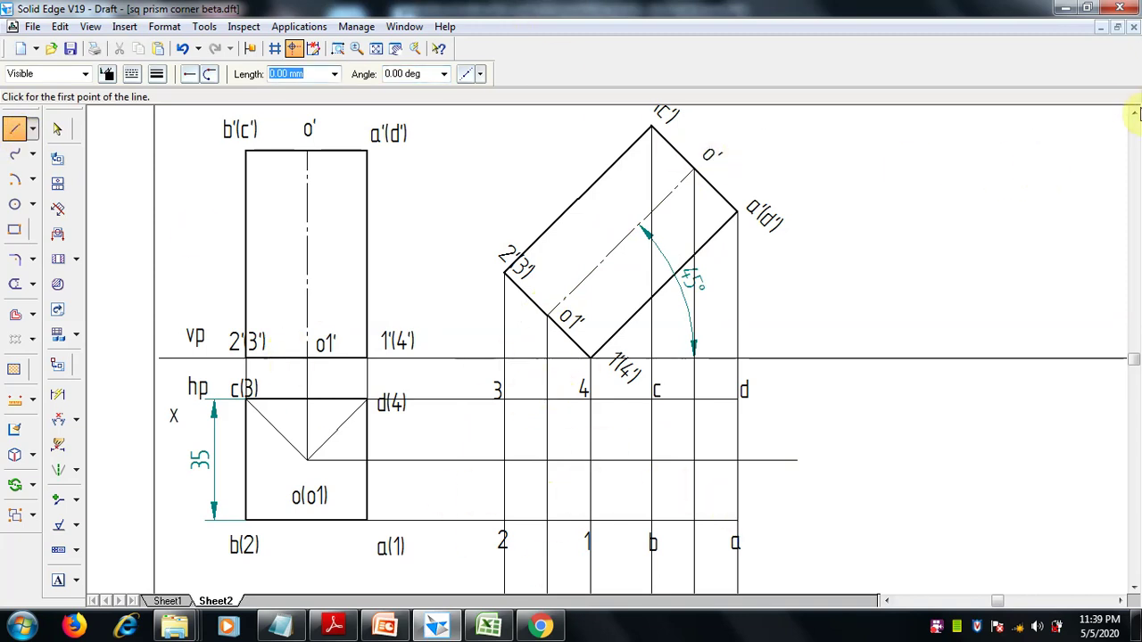
pyautogui.click(1134, 113)
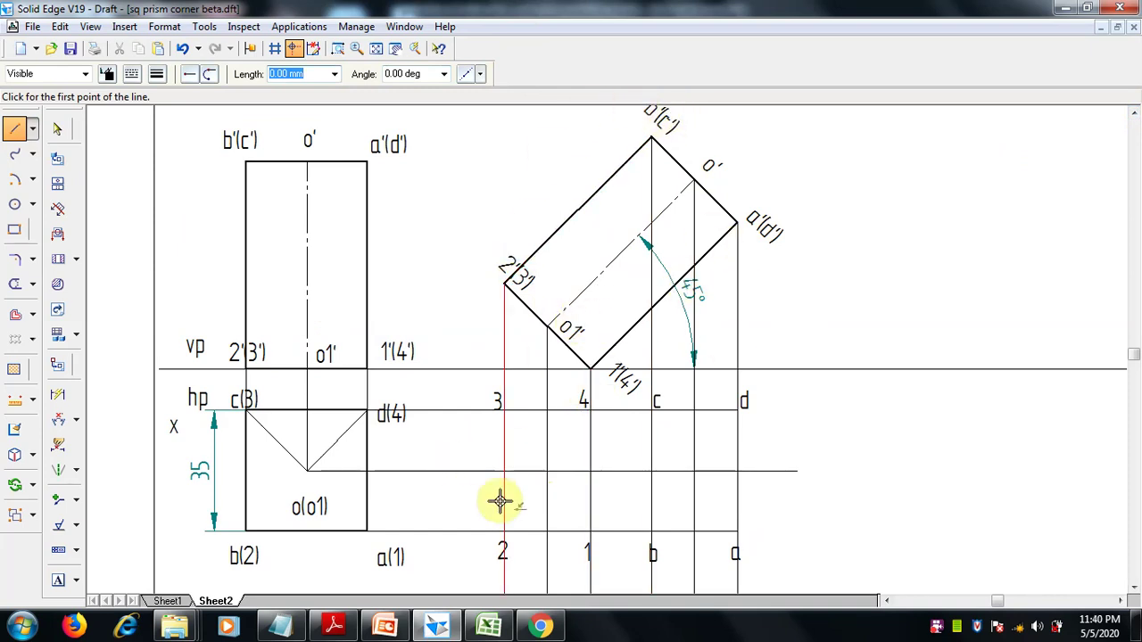
pyautogui.click(157, 76)
pyautogui.click(177, 136)
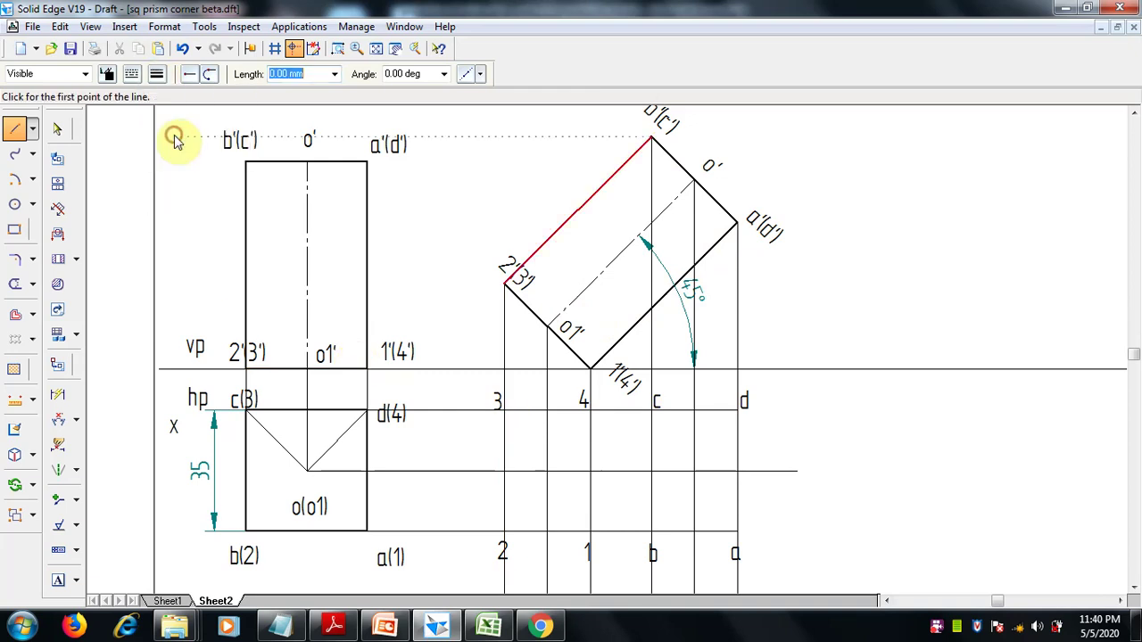
pyautogui.click(505, 532)
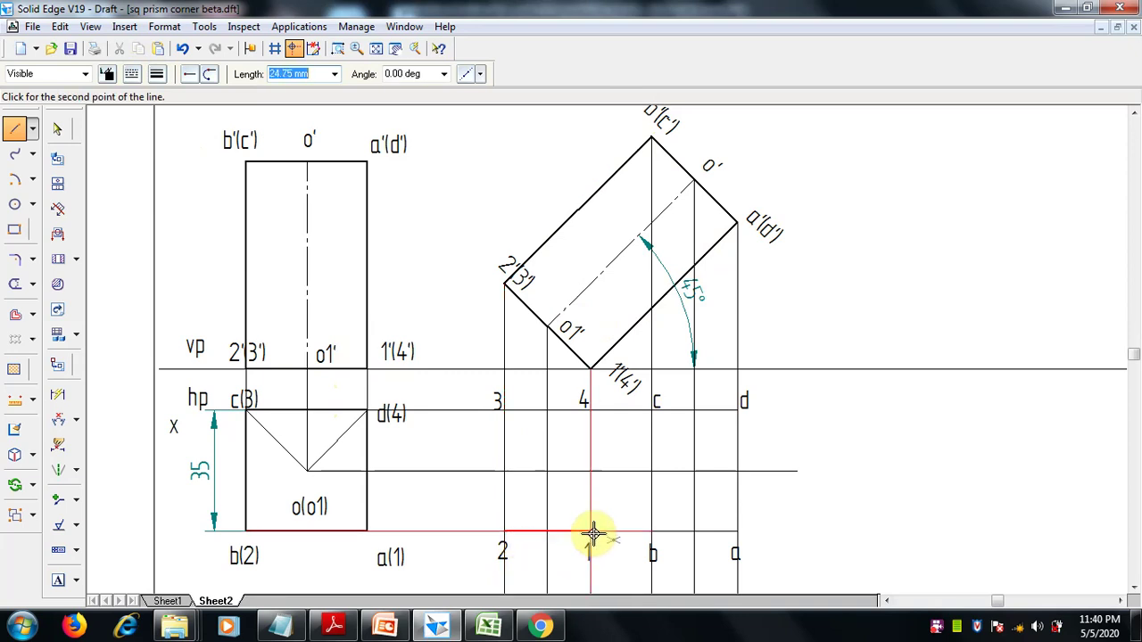
pyautogui.click(591, 533)
pyautogui.click(652, 533)
pyautogui.click(735, 533)
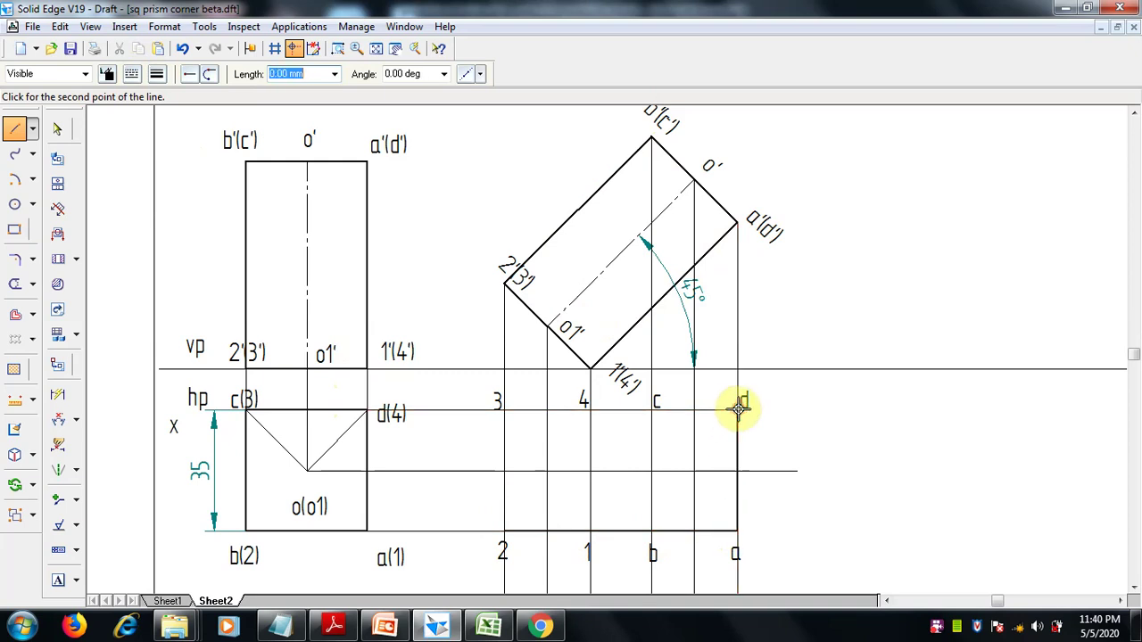
pyautogui.click(652, 409)
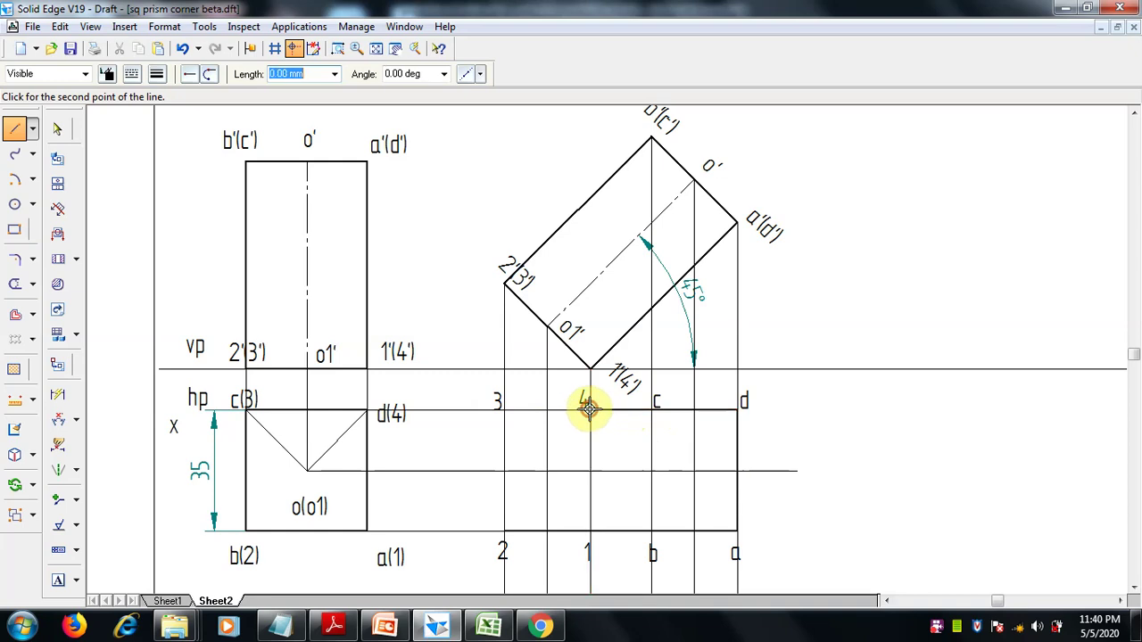
pyautogui.click(505, 410)
pyautogui.click(504, 531)
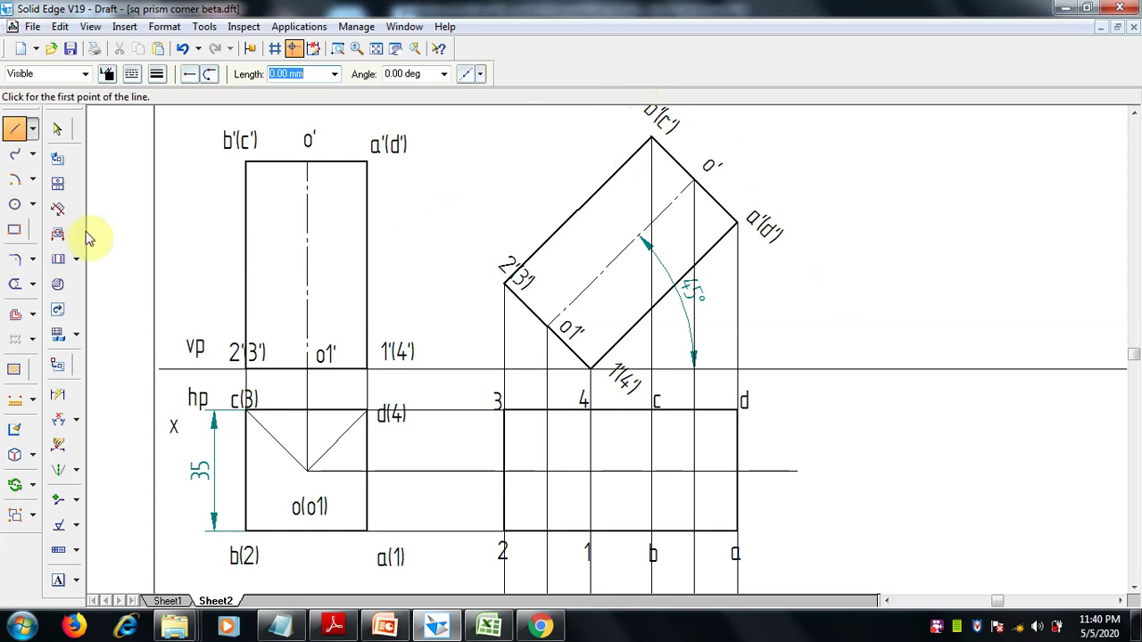
# - Draw a 0.50 mm wide visible edge between points b and c in the second top view
pyautogui.click(16, 138)
pyautogui.click(157, 77)
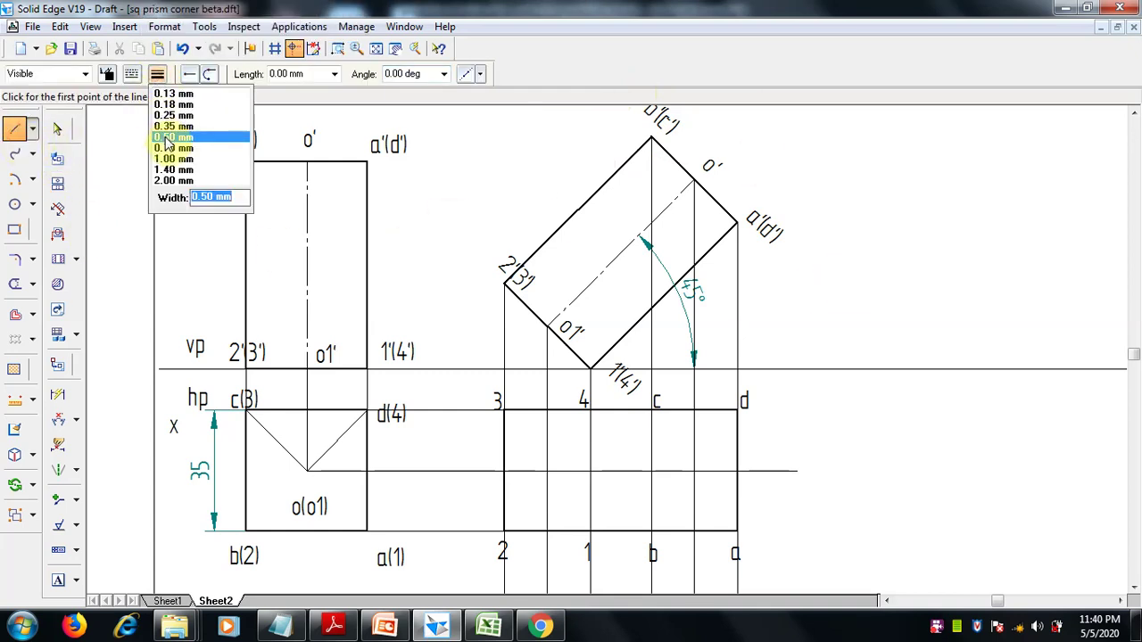
pyautogui.click(167, 139)
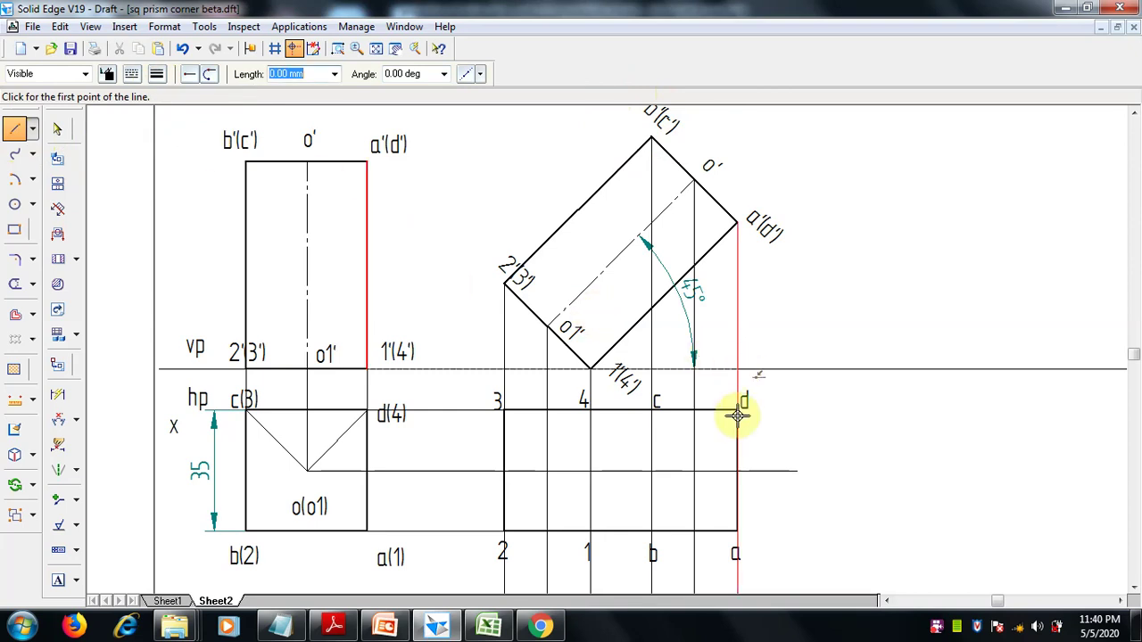
pyautogui.click(650, 531)
pyautogui.click(652, 409)
pyautogui.rightClick(772, 433)
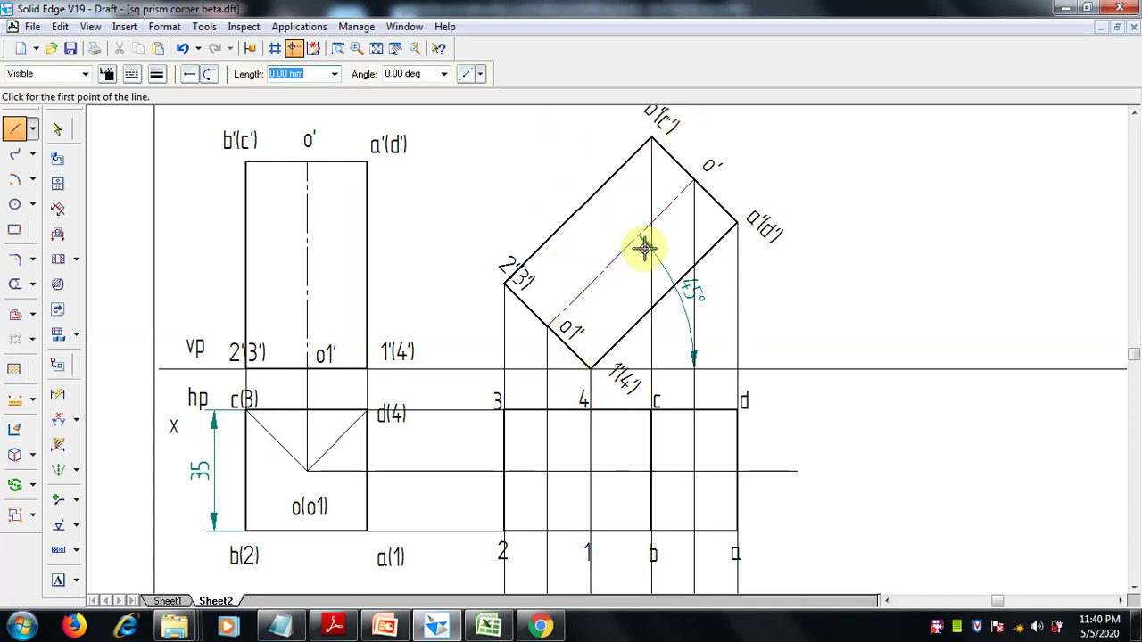
# - Draw the hidden edge from point 1 to point 4 as a dashed line 0.50 mm wide
pyautogui.click(132, 75)
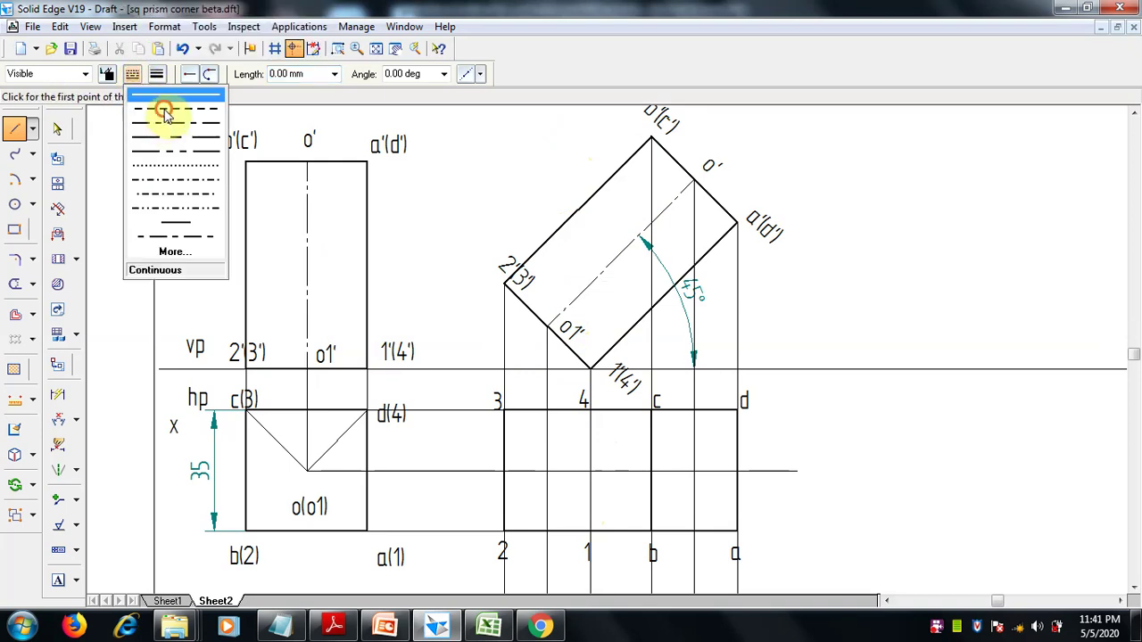
pyautogui.click(165, 111)
pyautogui.click(156, 76)
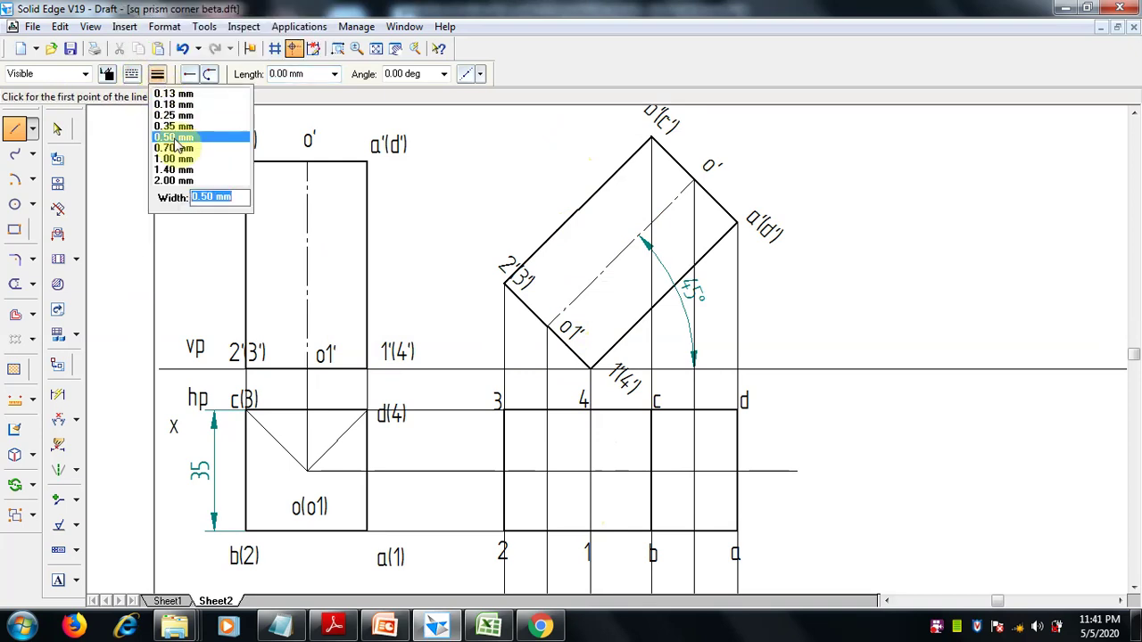
pyautogui.click(177, 148)
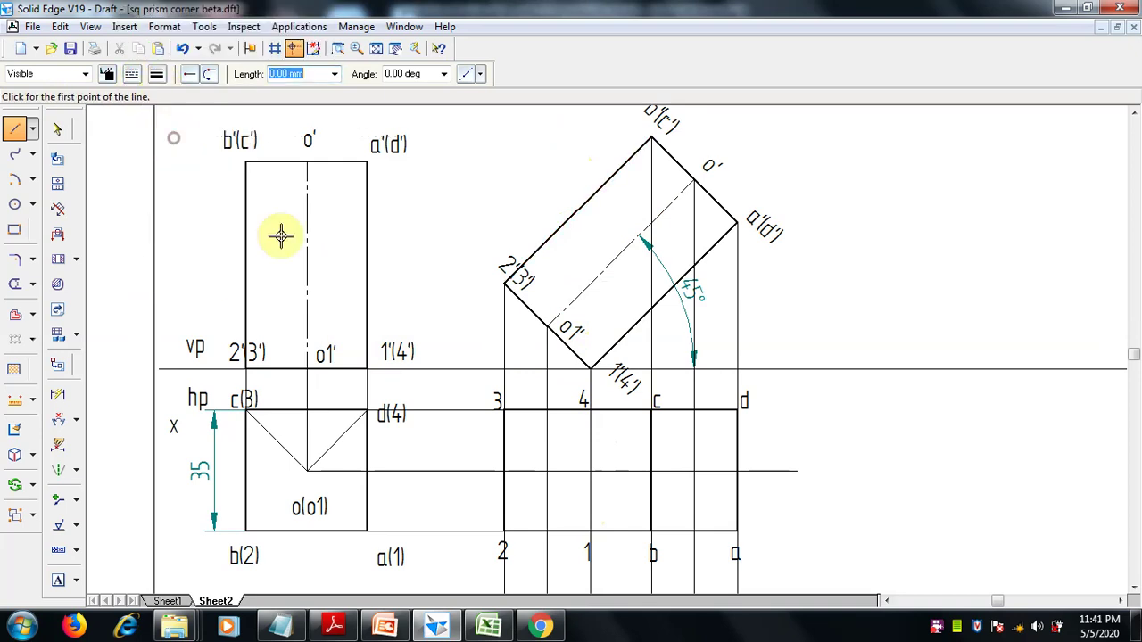
pyautogui.click(591, 532)
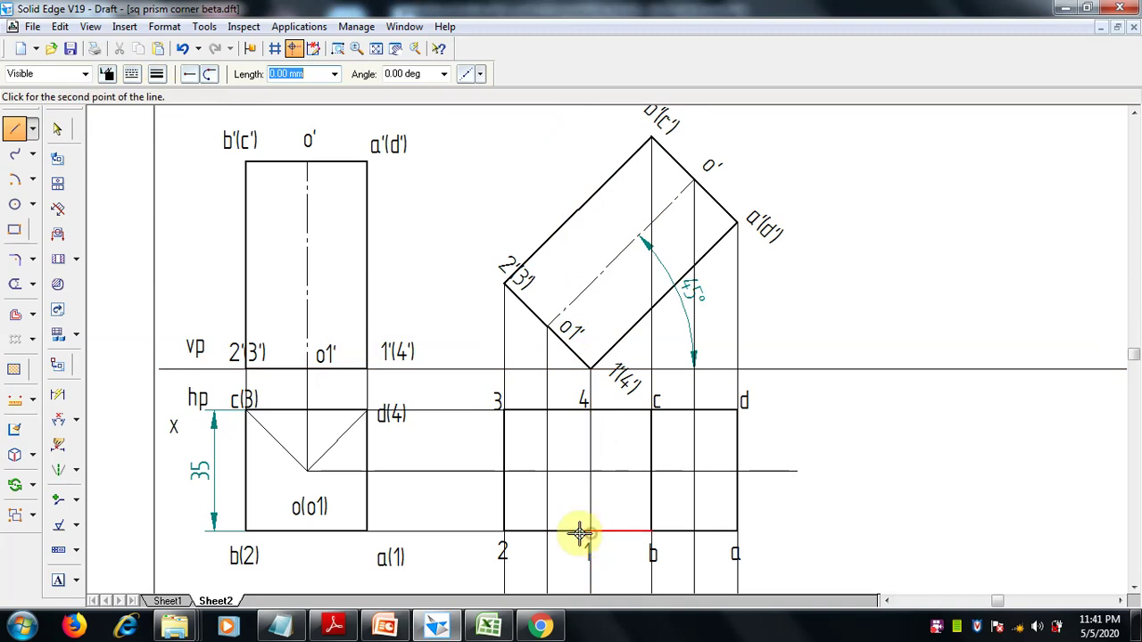
pyautogui.click(591, 408)
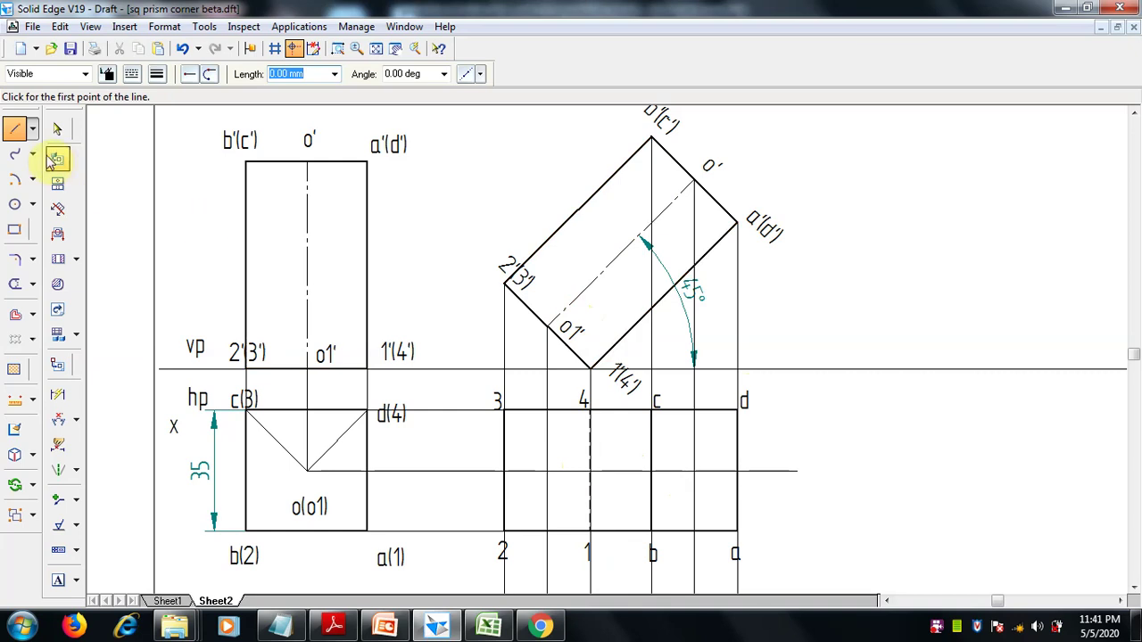
# - Draw the axis between the o1 and o projectors in the second top view as a 0.50 mm wide chain line
pyautogui.click(14, 132)
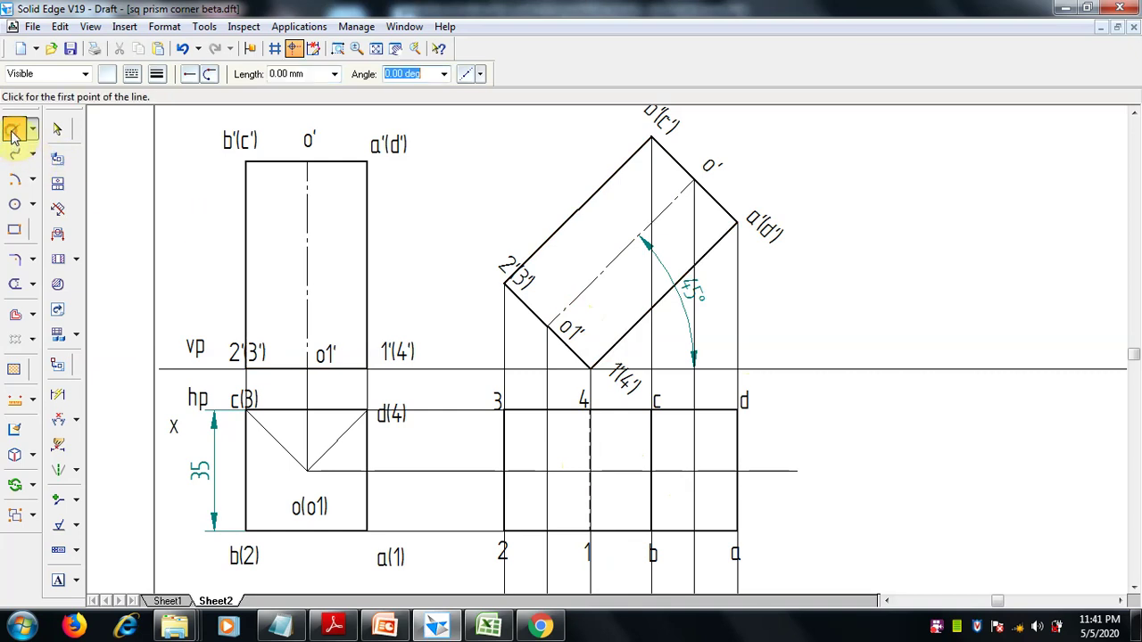
pyautogui.click(132, 74)
pyautogui.click(148, 114)
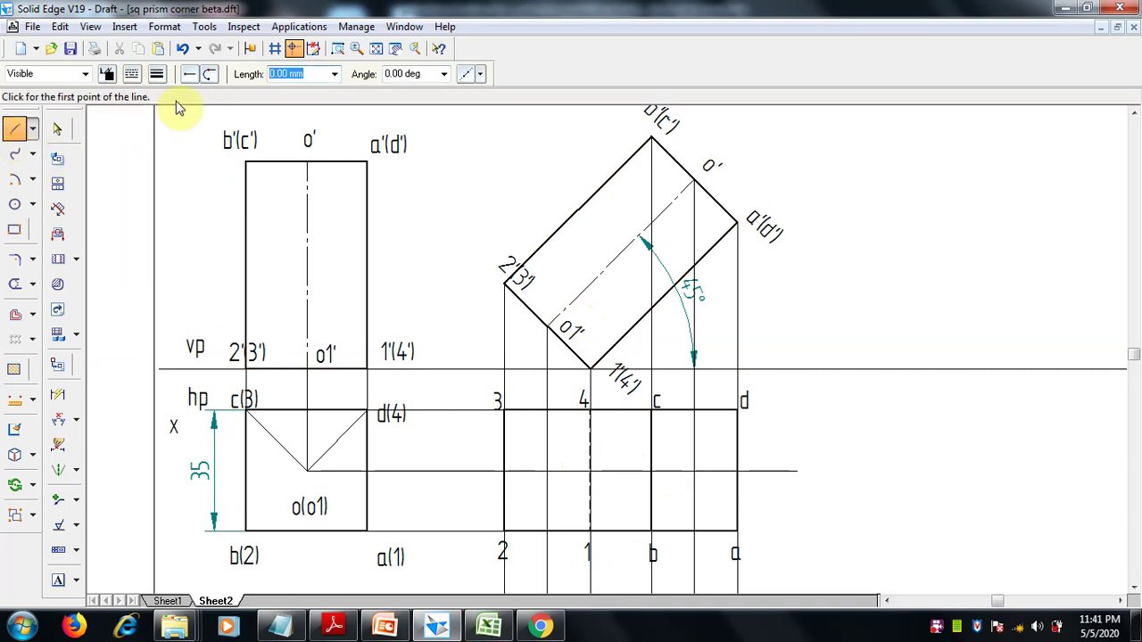
pyautogui.click(157, 75)
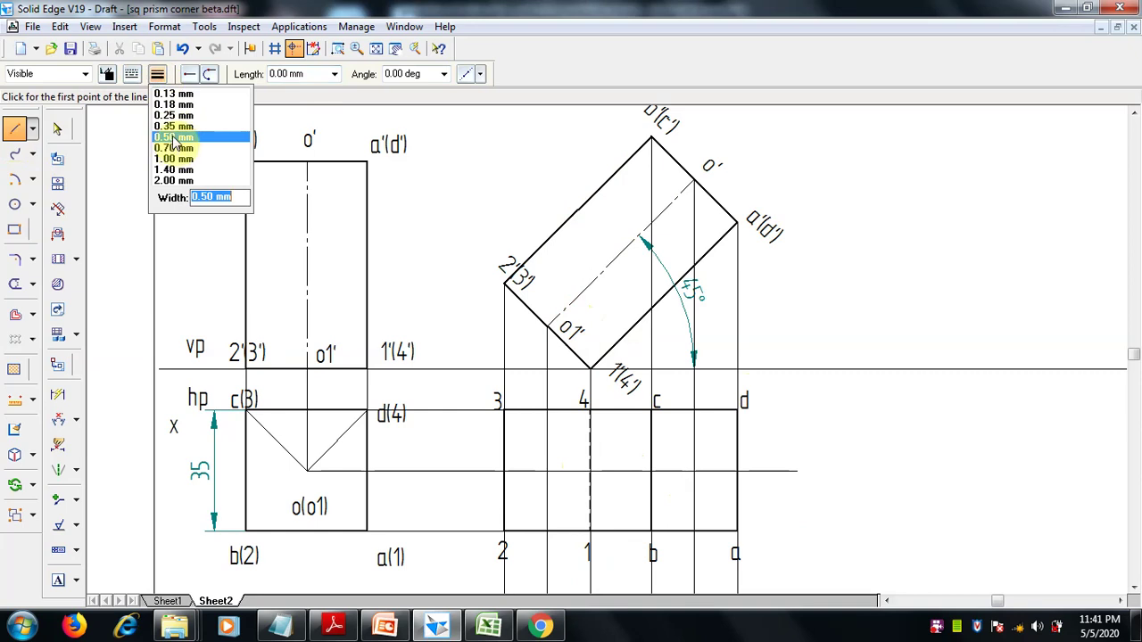
pyautogui.click(174, 138)
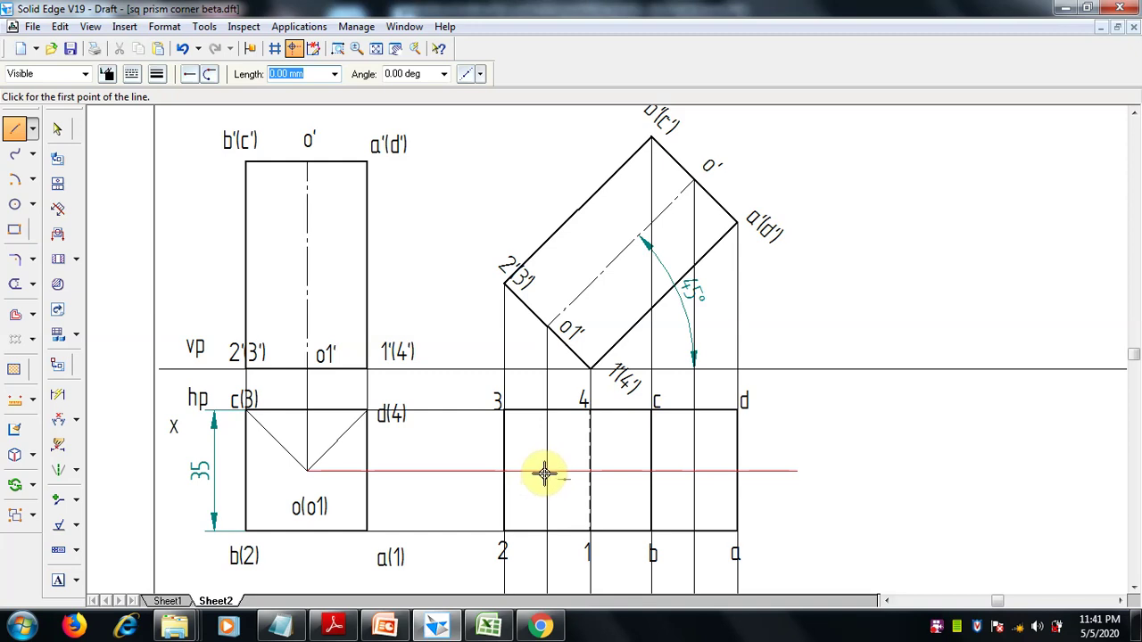
pyautogui.click(338, 50)
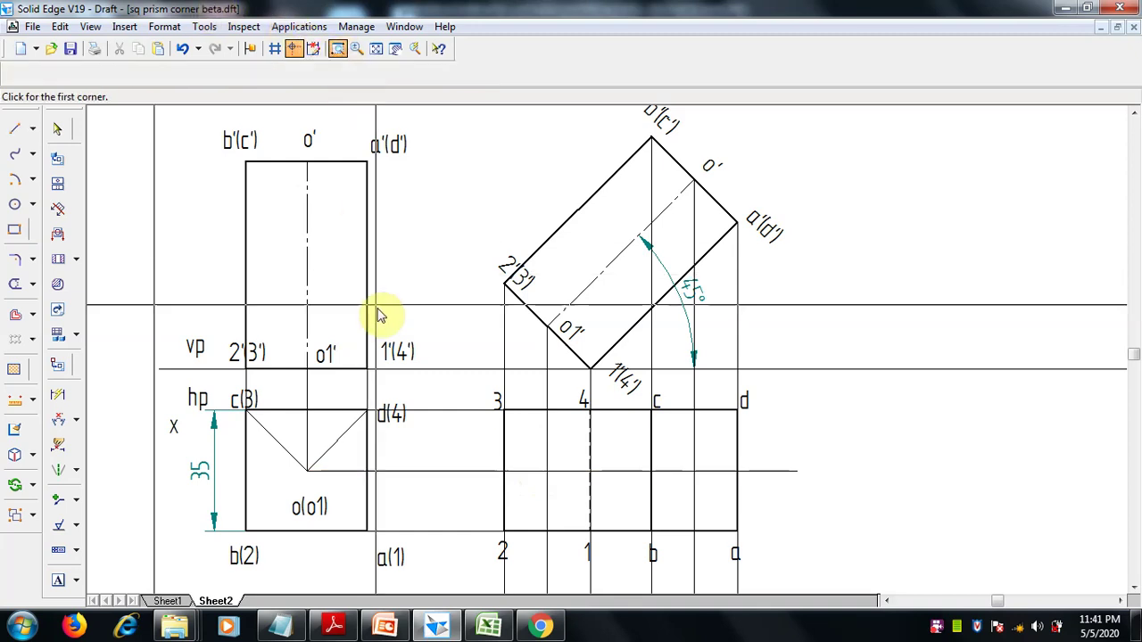
pyautogui.click(899, 565)
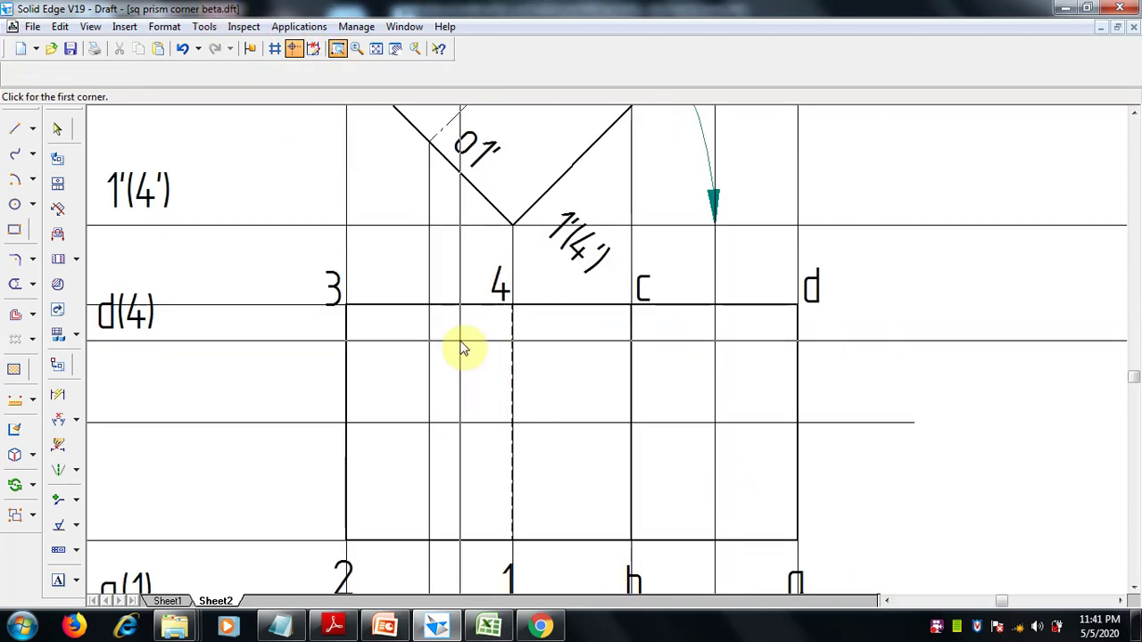
pyautogui.press('l')
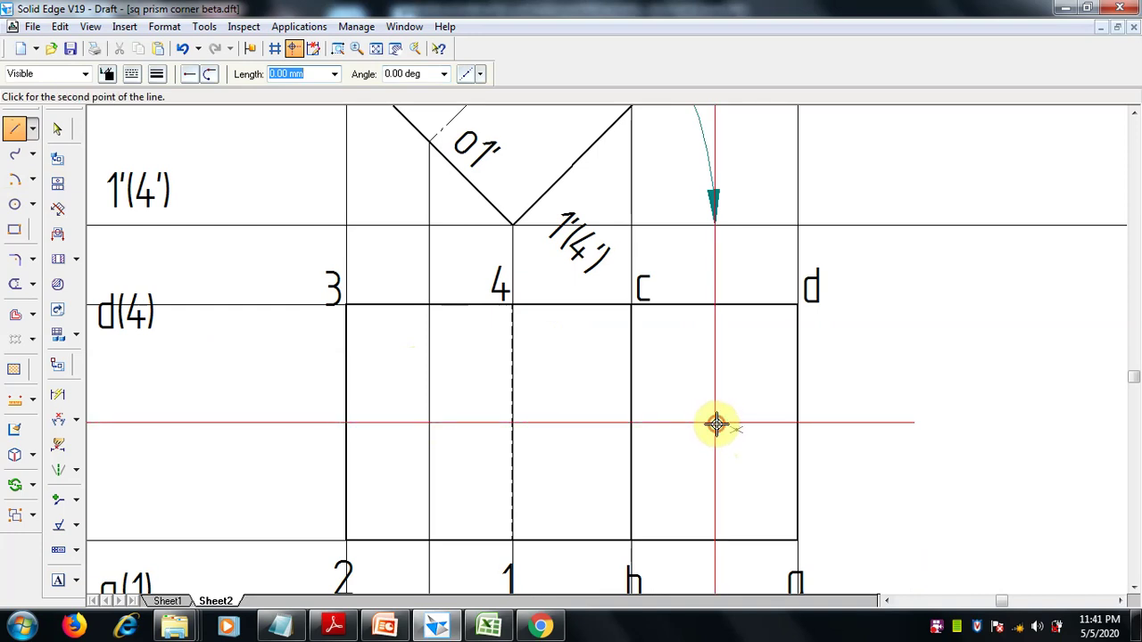
pyautogui.click(427, 423)
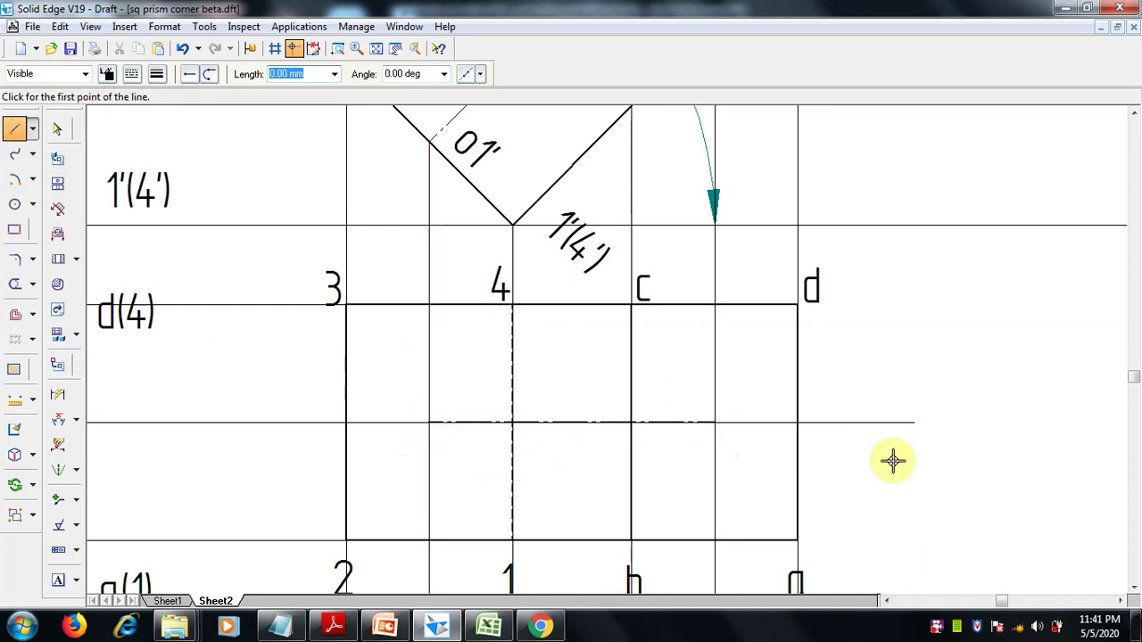
# - Label the axis ends o1 and o in the second top view and position each label beside its point
pyautogui.click(58, 581)
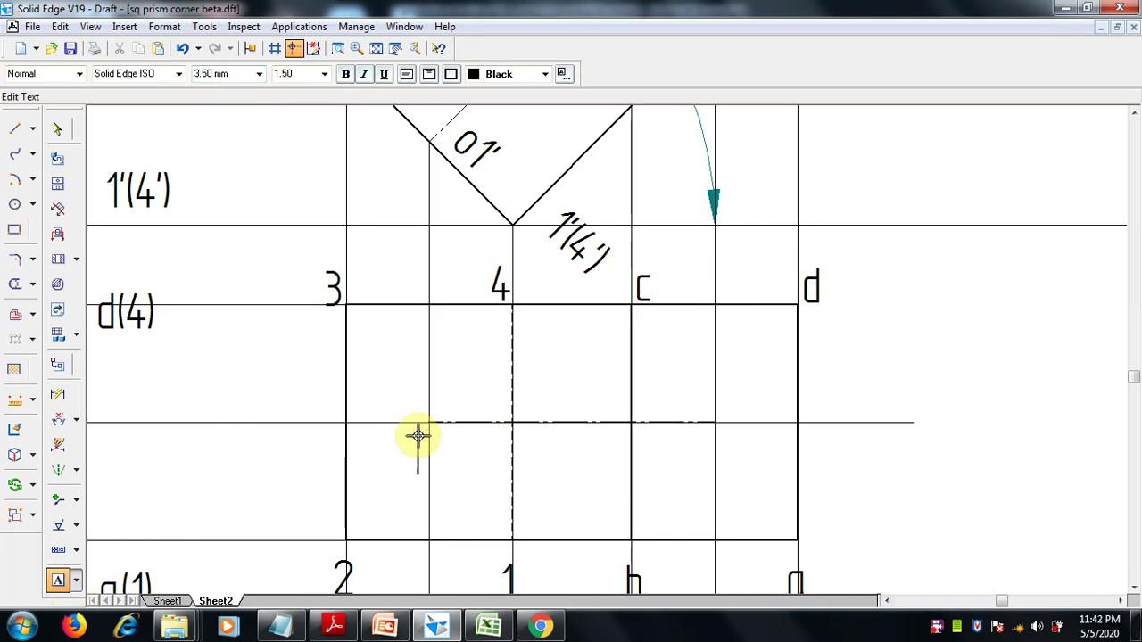
pyautogui.write('01')
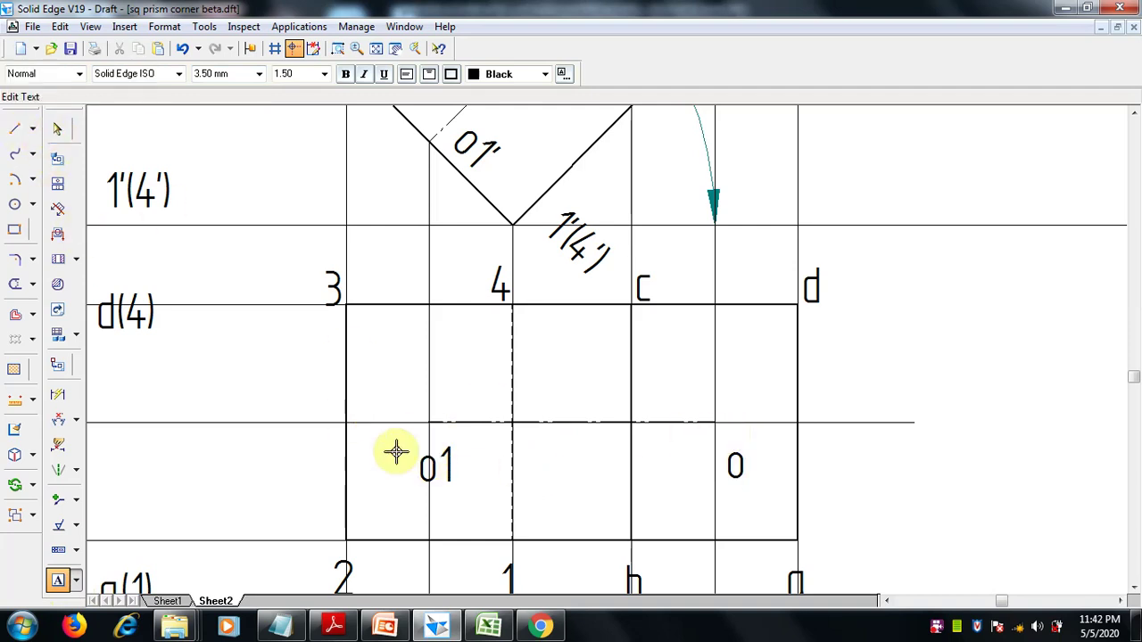
pyautogui.click(61, 132)
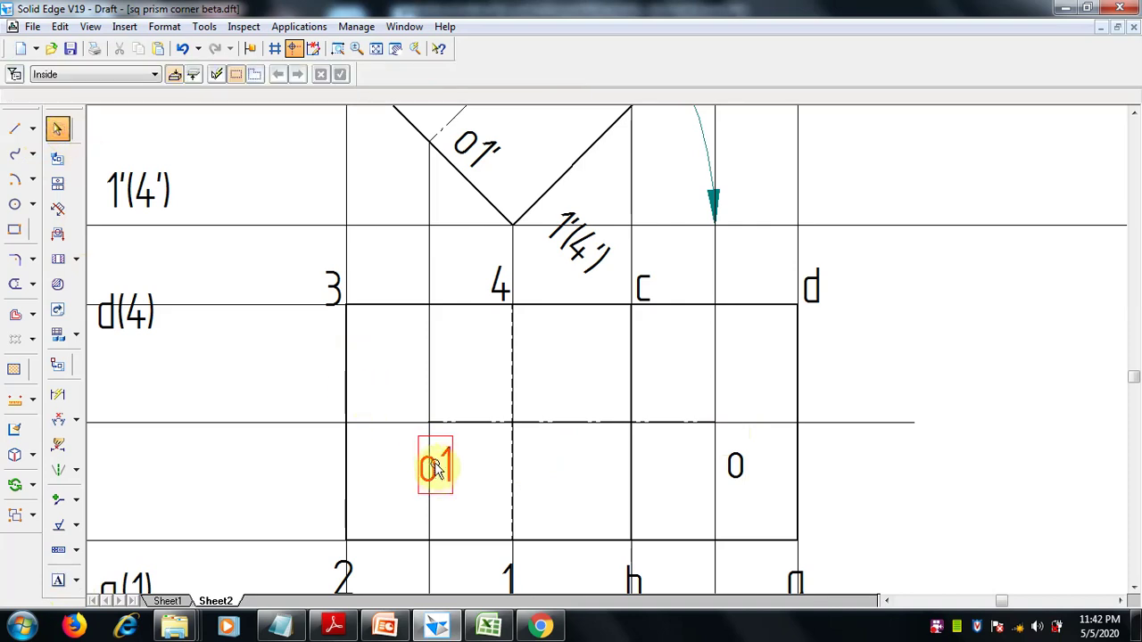
pyautogui.moveTo(421, 442); pyautogui.dragTo(408, 421)
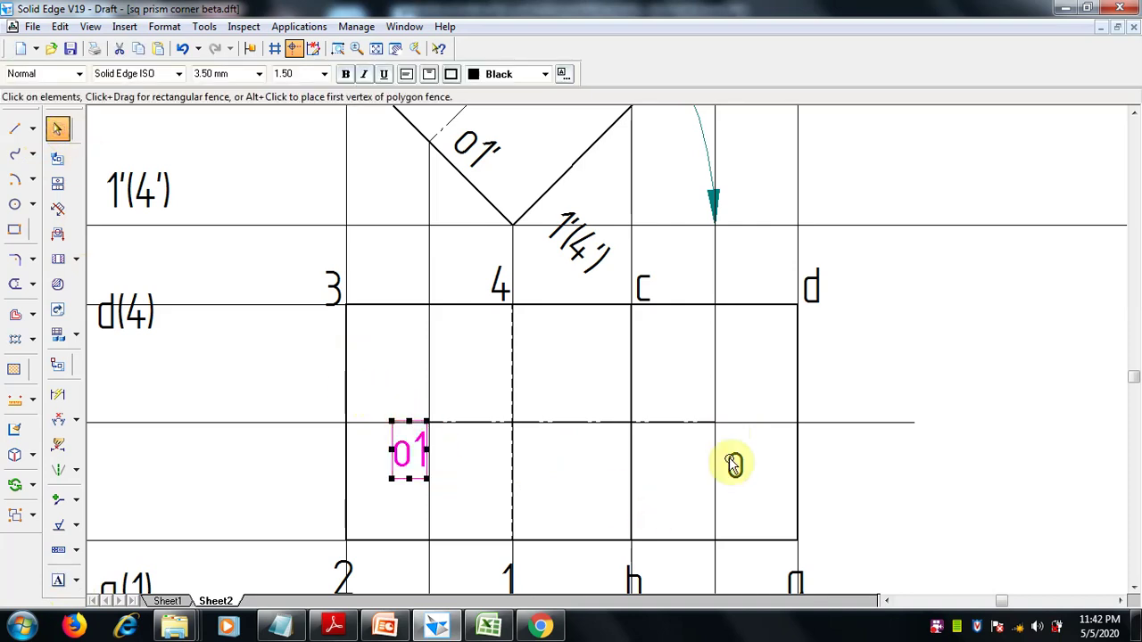
pyautogui.moveTo(738, 436); pyautogui.dragTo(735, 402)
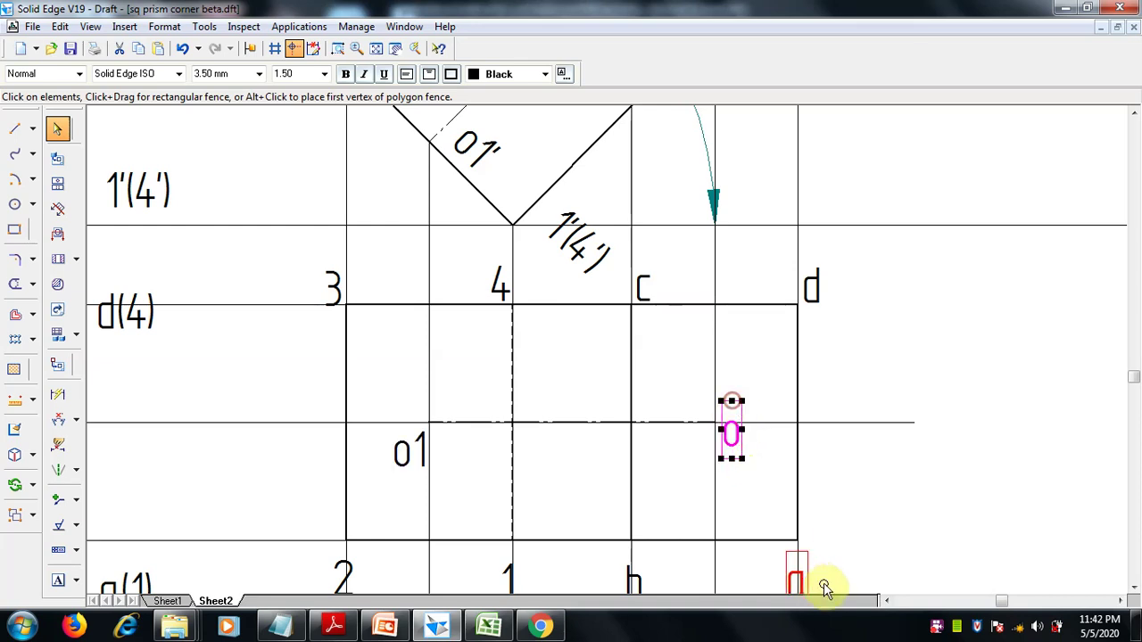
# - Trim the vertical projectors that extend below the second top view
pyautogui.click(376, 50)
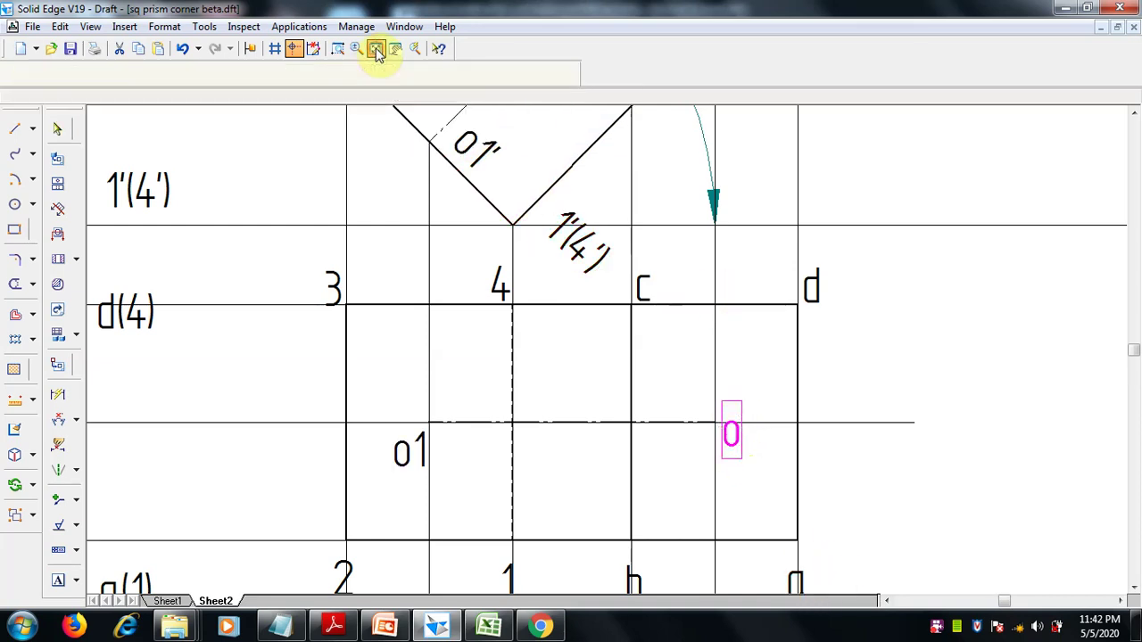
pyautogui.click(17, 287)
pyautogui.moveTo(702, 505)
pyautogui.mouseDown()
pyautogui.moveTo(518, 477)
pyautogui.moveTo(469, 501)
pyautogui.mouseUp()
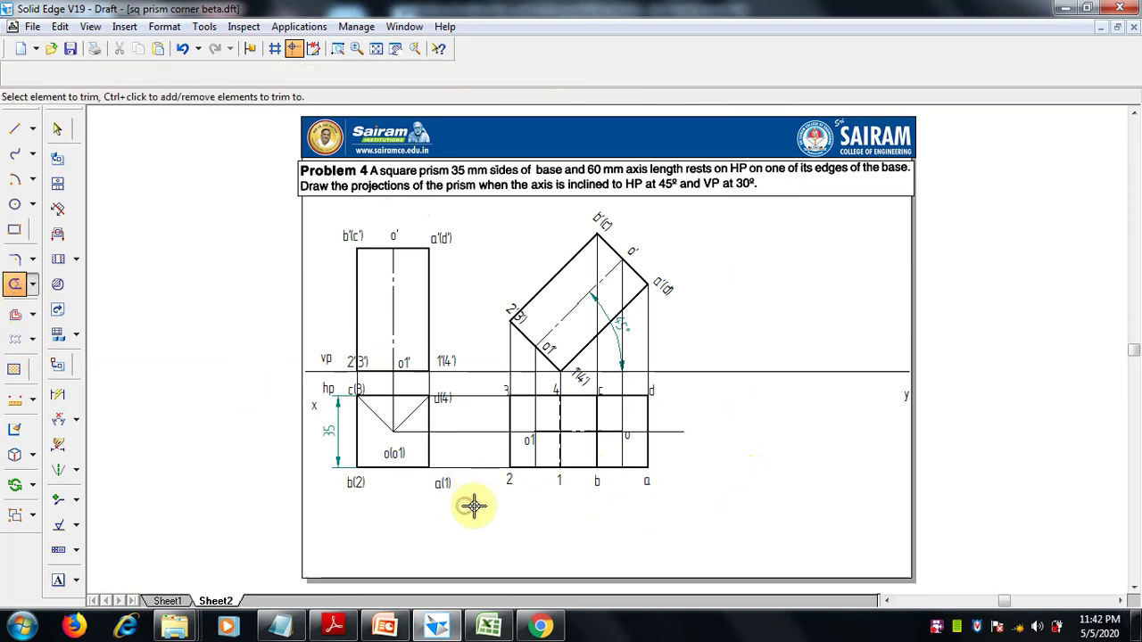
# - Switch to Notepad and review the problem notes on the axis inclinations and the Beta angle calculation
pyautogui.click(282, 628)
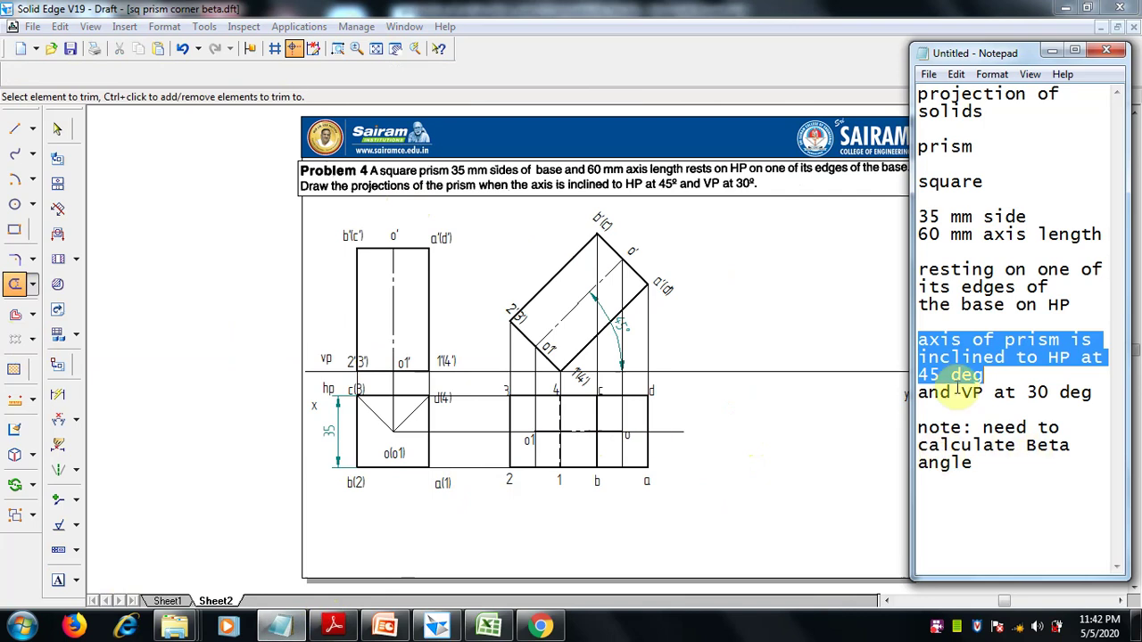
pyautogui.click(996, 376)
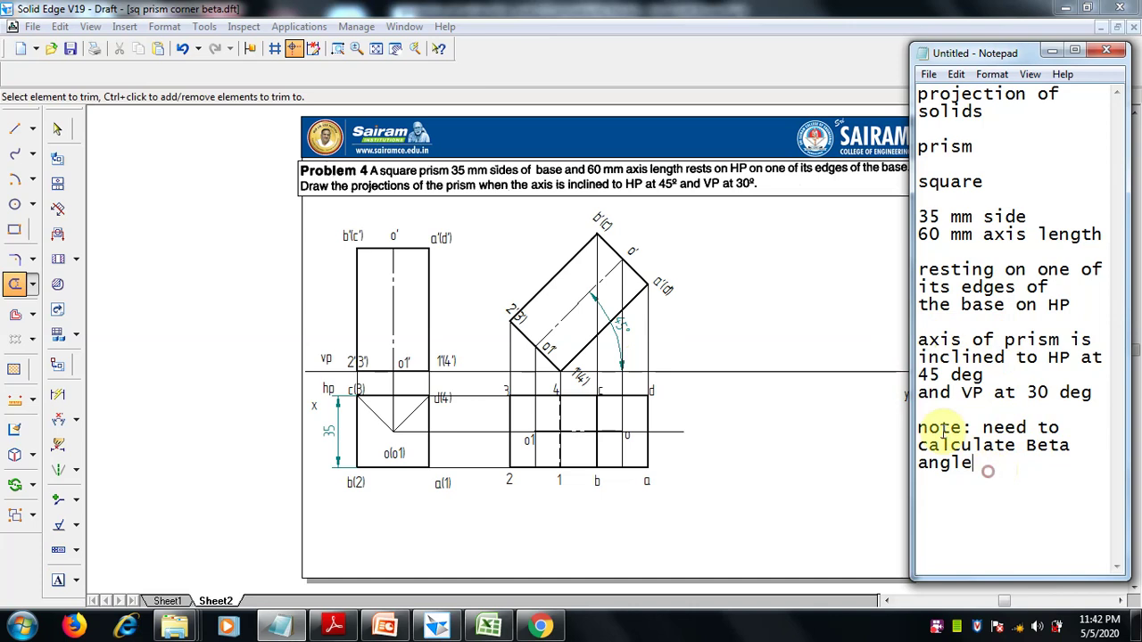
pyautogui.moveTo(919, 428); pyautogui.dragTo(975, 463)
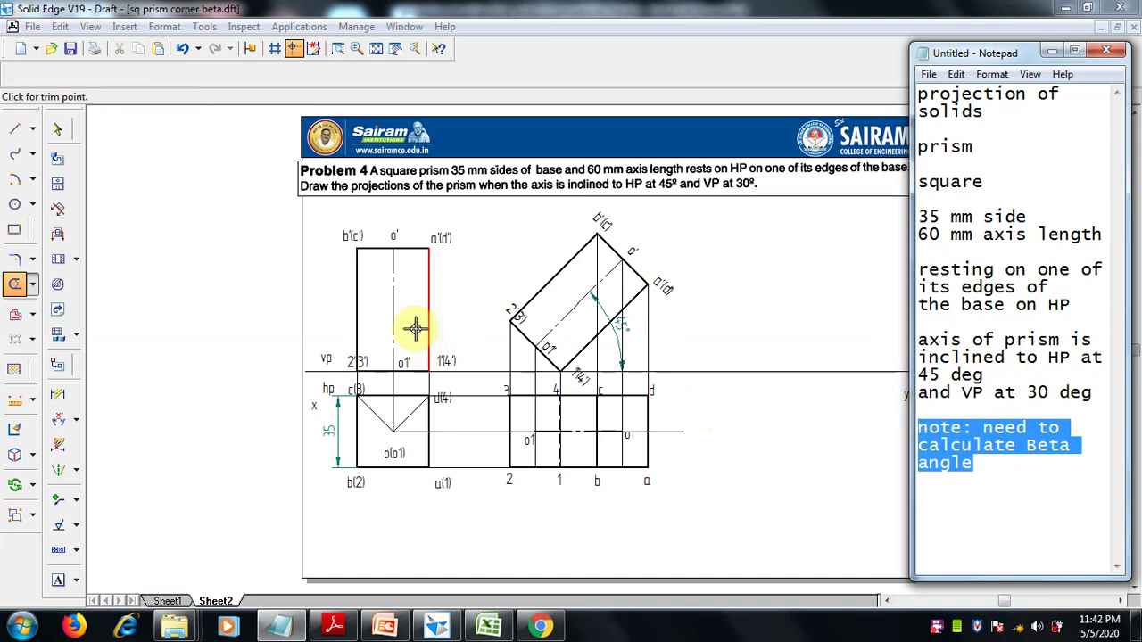
pyautogui.click(580, 434)
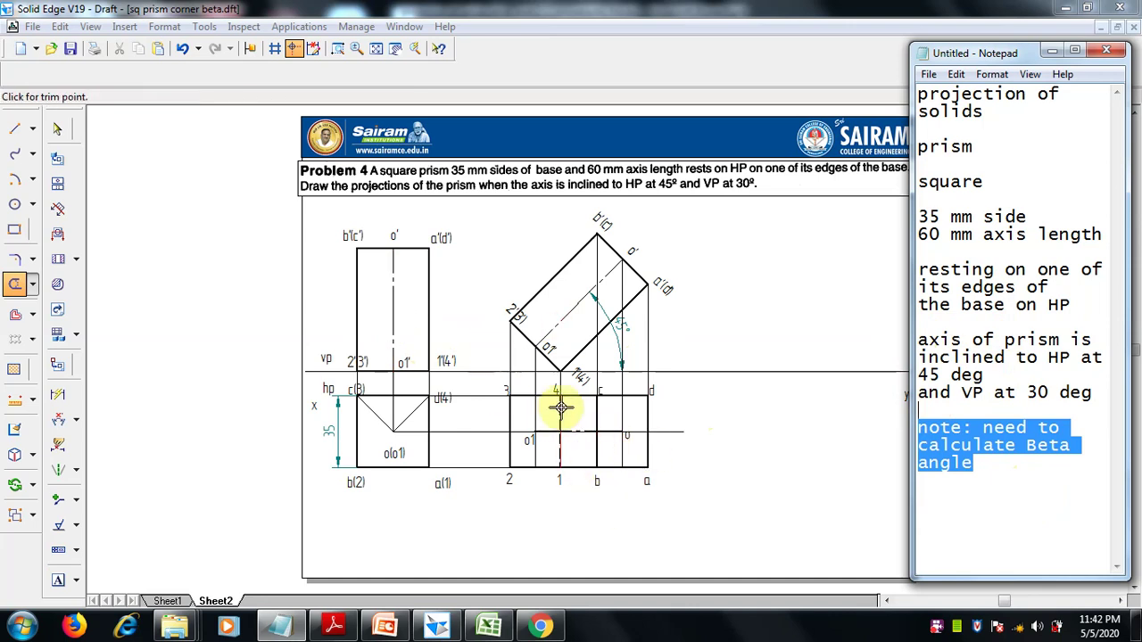
pyautogui.click(993, 531)
pyautogui.click(880, 512)
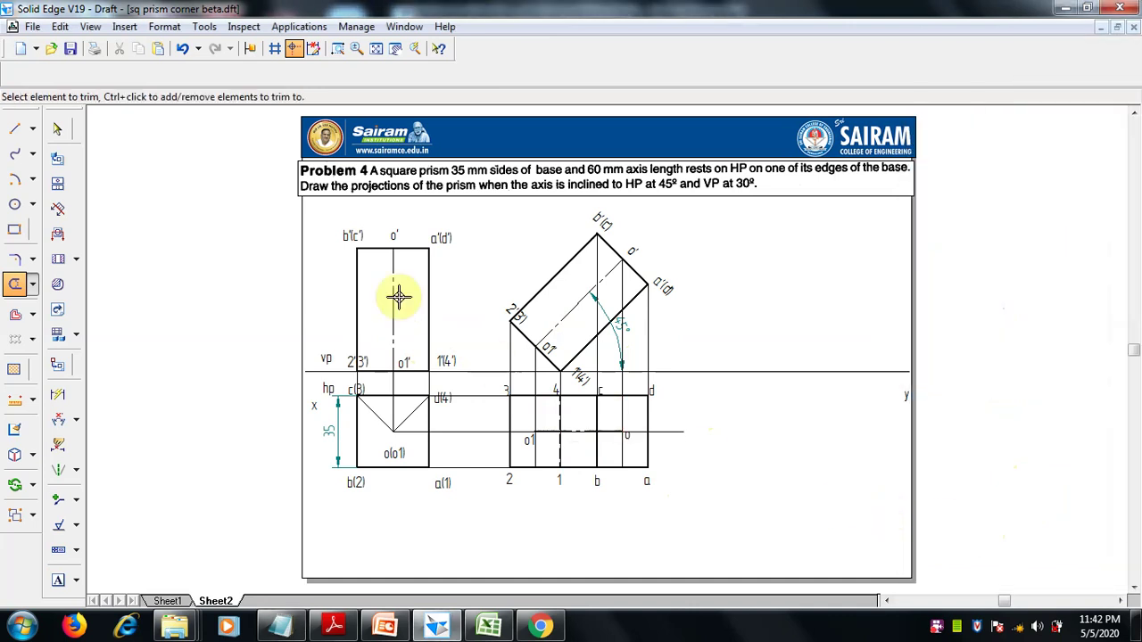
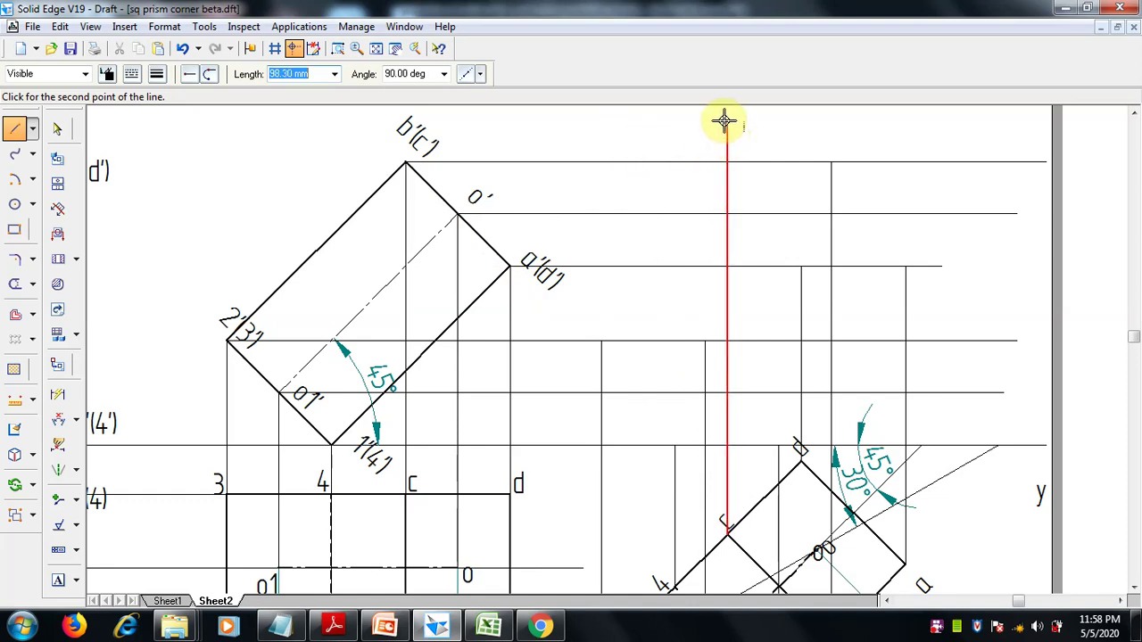
# - Draw a vertical projector about 98 mm long upward from point c of the final top view and trim it at the b'(c') projection line
pyautogui.click(725, 120)
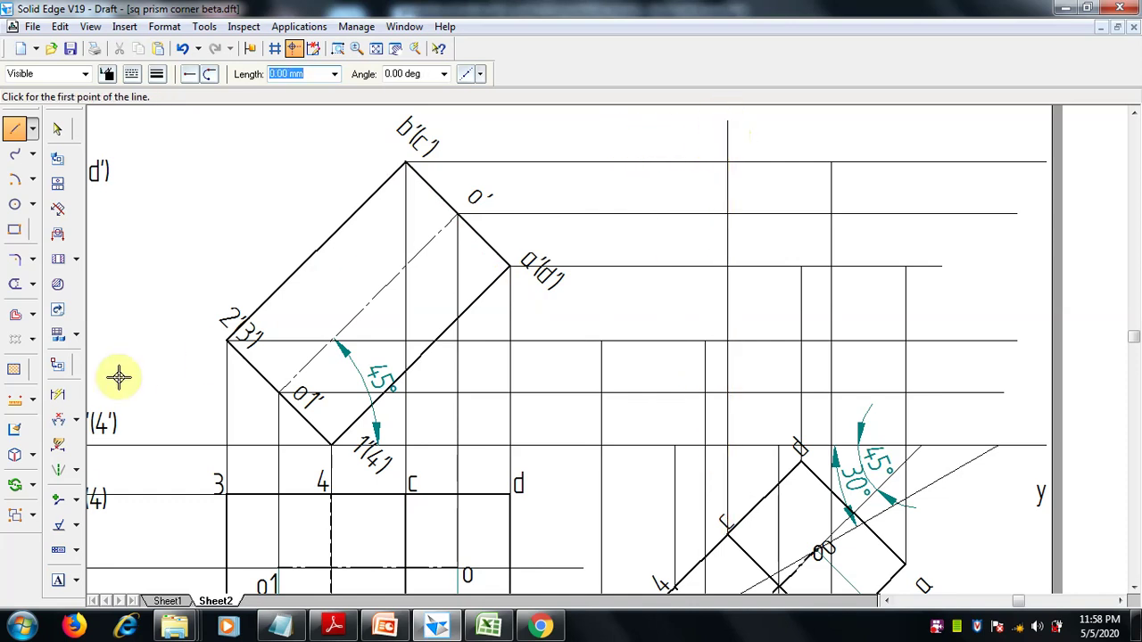
pyautogui.click(13, 287)
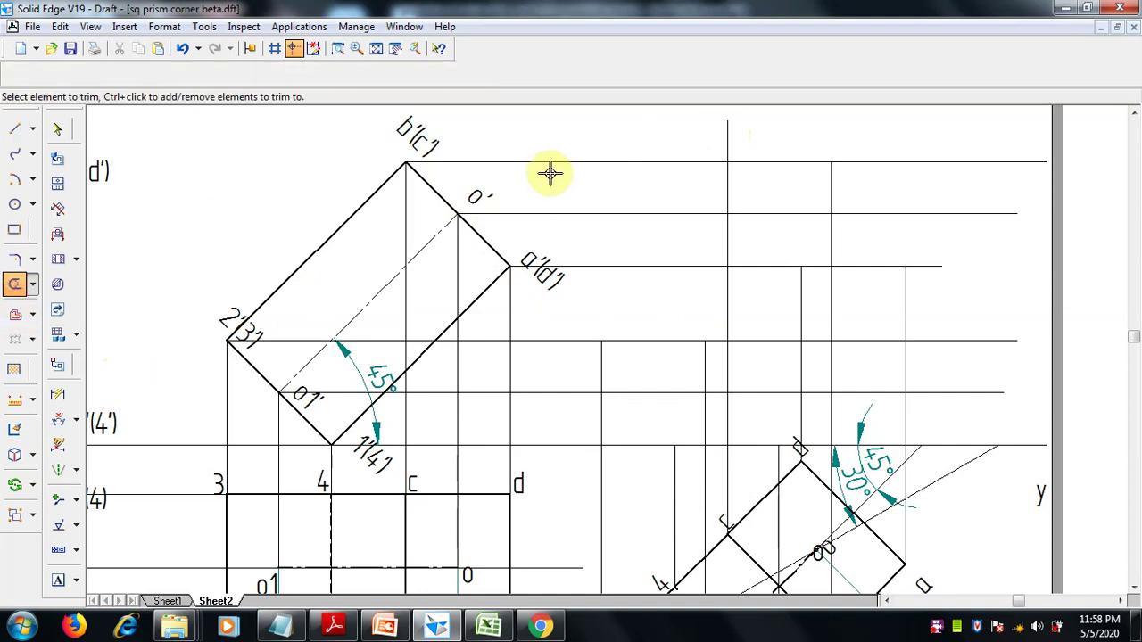
pyautogui.moveTo(746, 145); pyautogui.dragTo(661, 146)
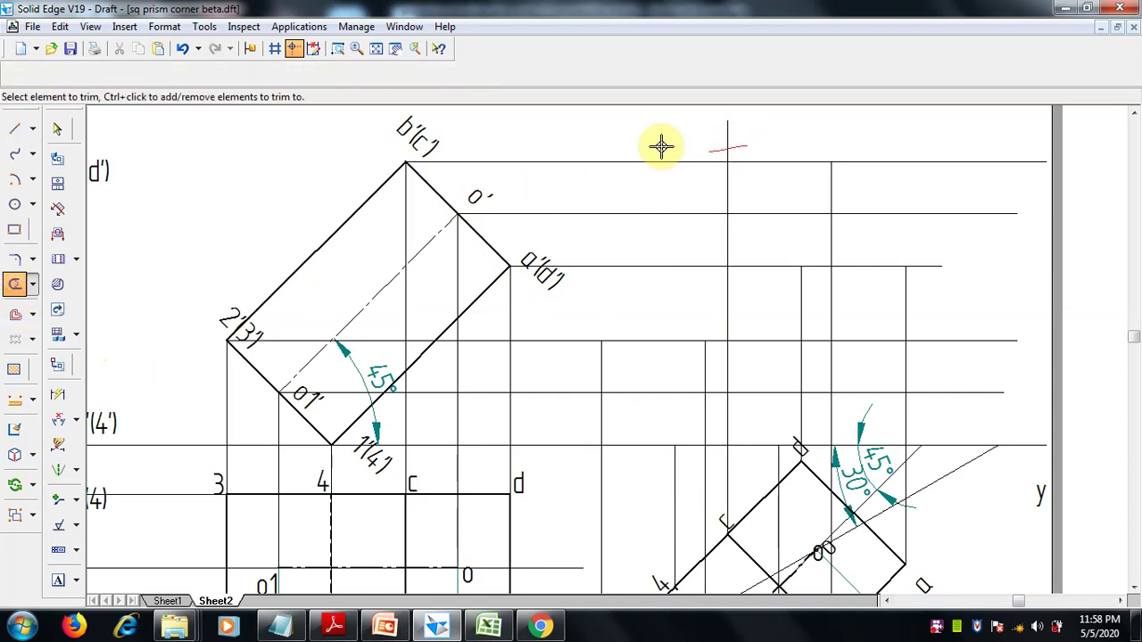
pyautogui.moveTo(748, 141); pyautogui.dragTo(690, 148)
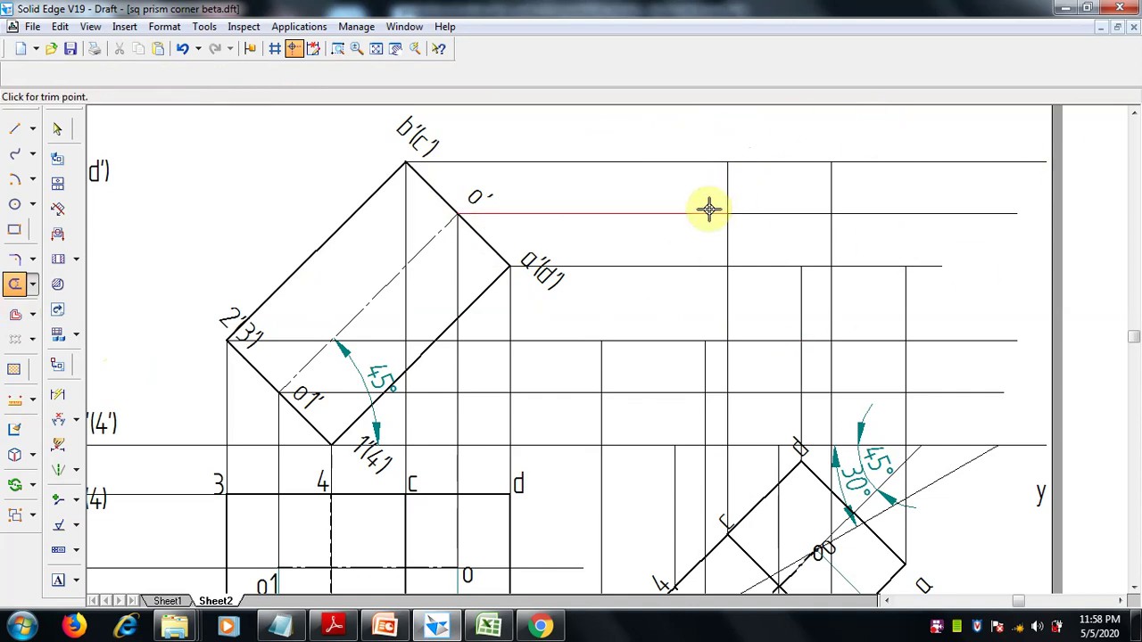
# - Label the projected points of the final front view a', d', c', b', 1', 4', 2' and 3'
pyautogui.click(58, 581)
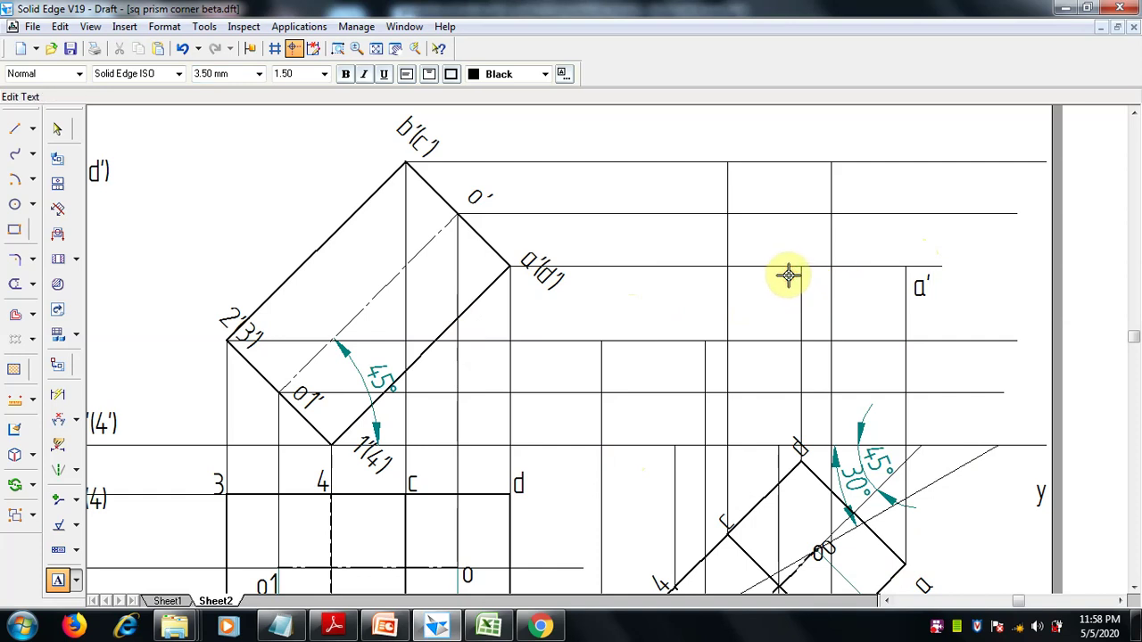
pyautogui.write("'")
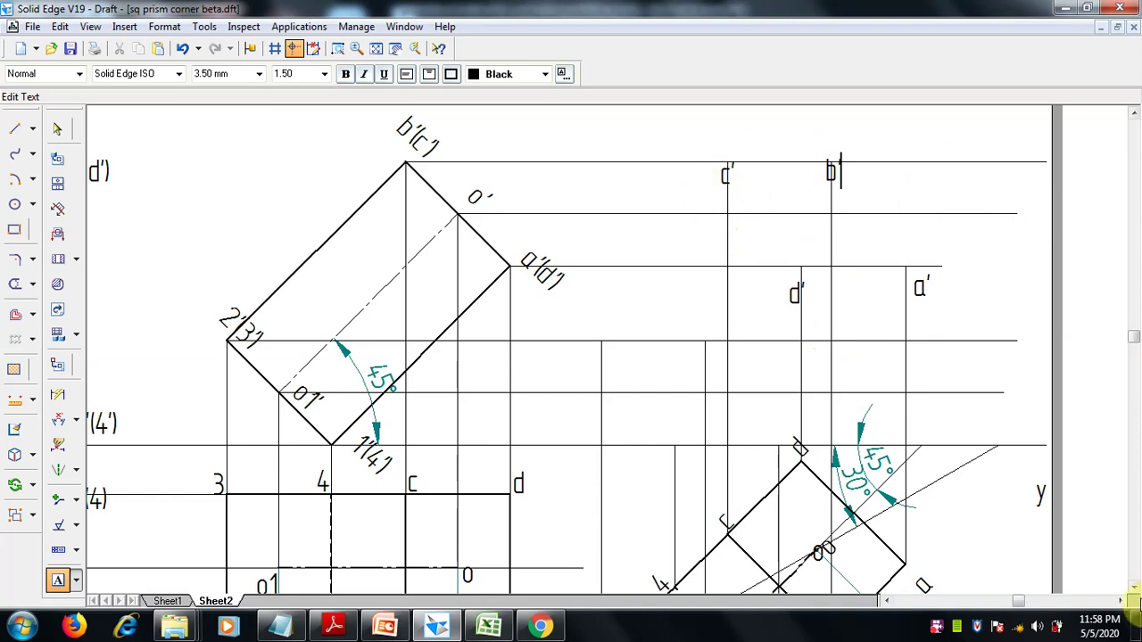
pyautogui.scroll(-5, 1135, 588)
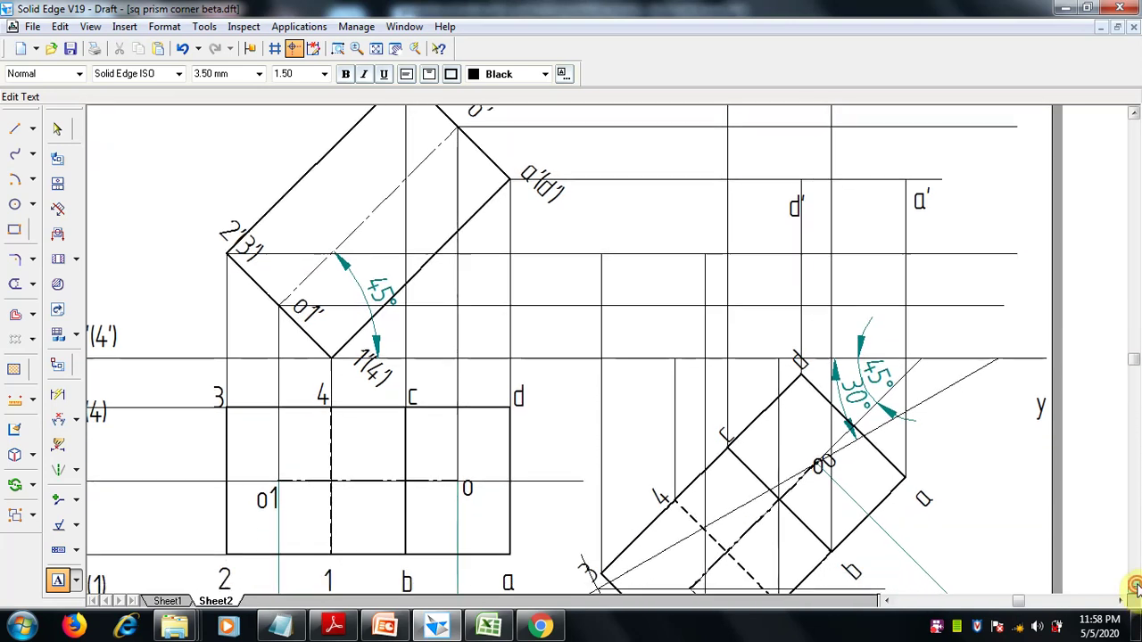
pyautogui.scroll(-2, 1135, 586)
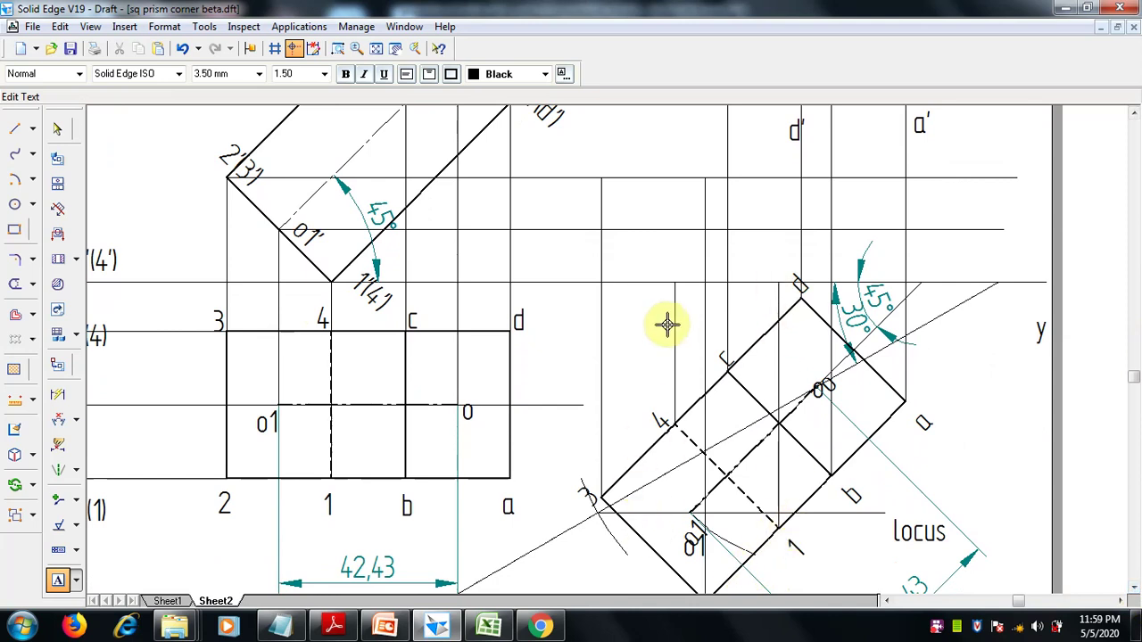
pyautogui.click(56, 583)
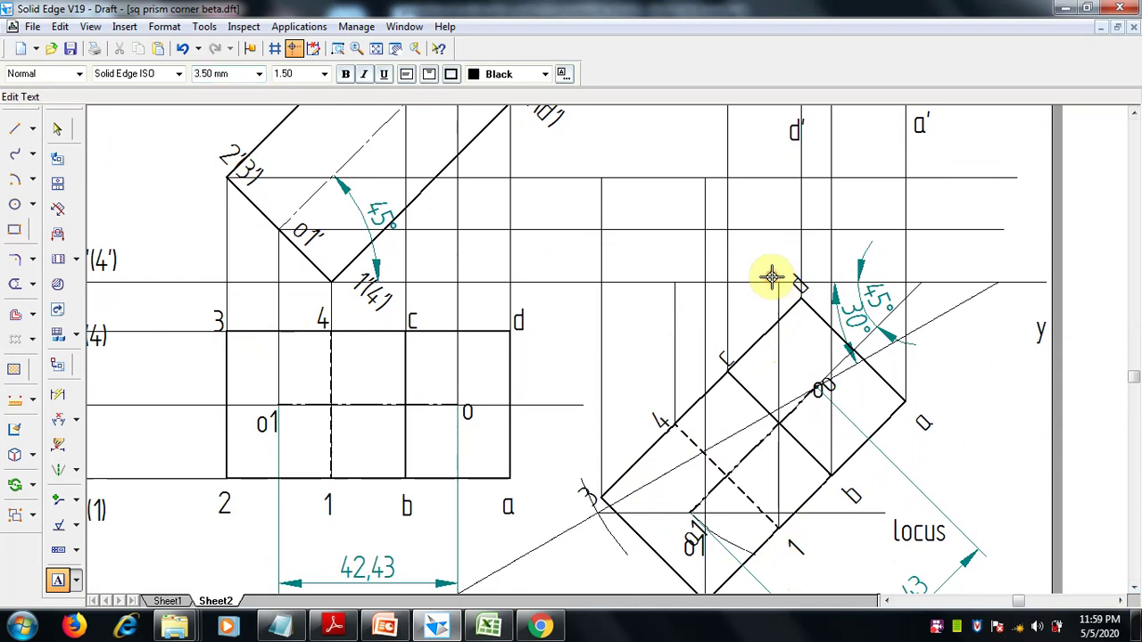
pyautogui.write('1')
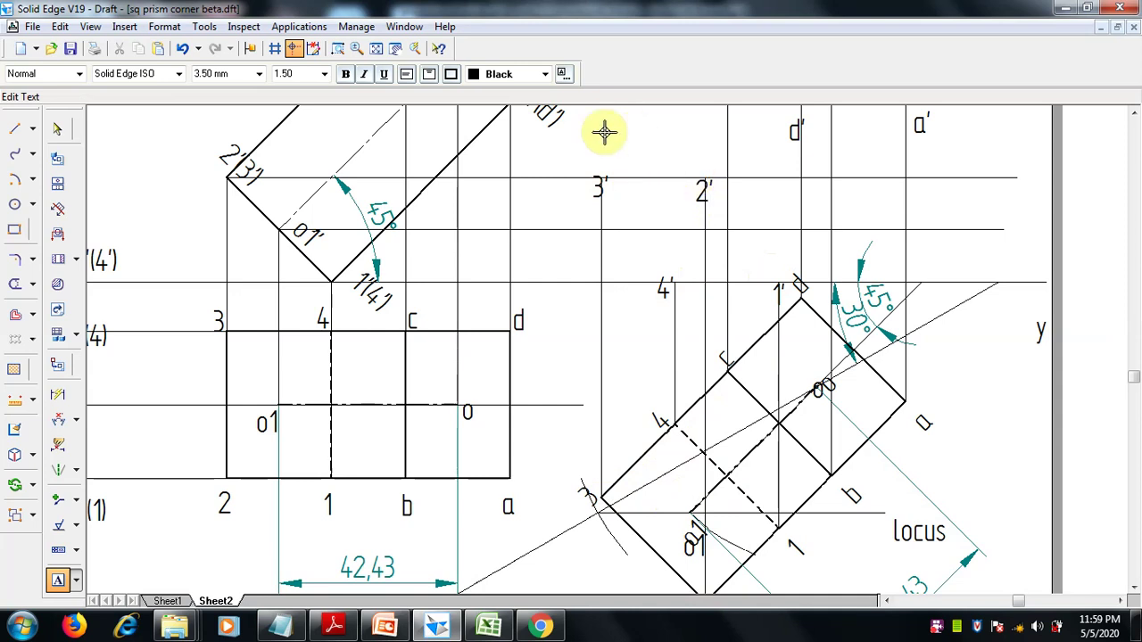
# - Draw the outline of the final front view through 4', 1', a', b', c' and 3' with 0.50 mm visible lines
pyautogui.click(376, 50)
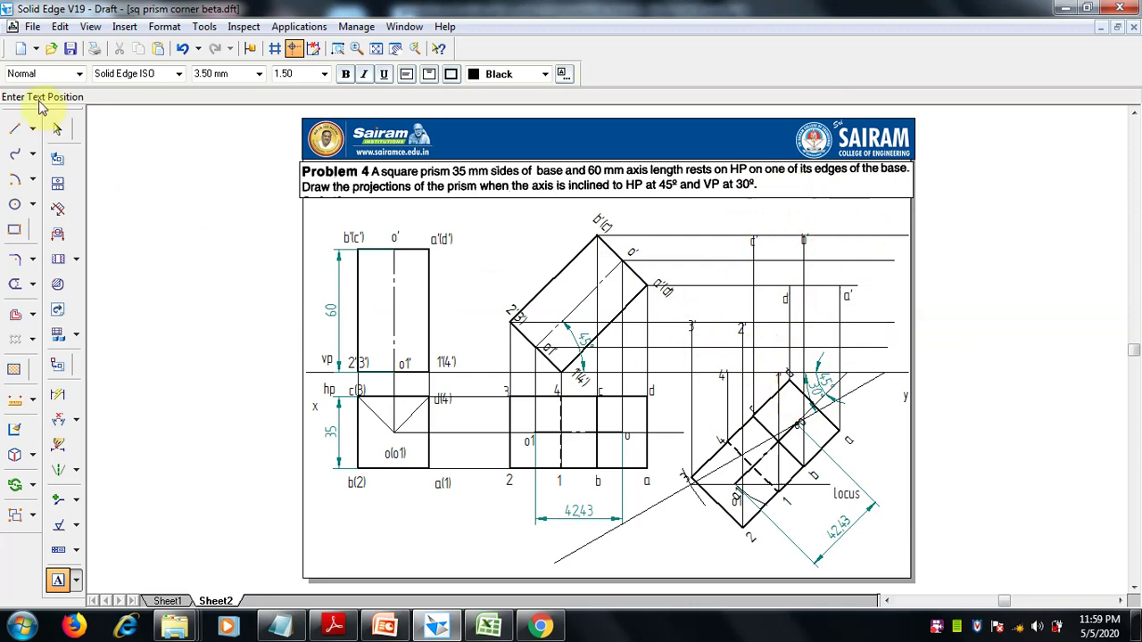
pyautogui.click(13, 130)
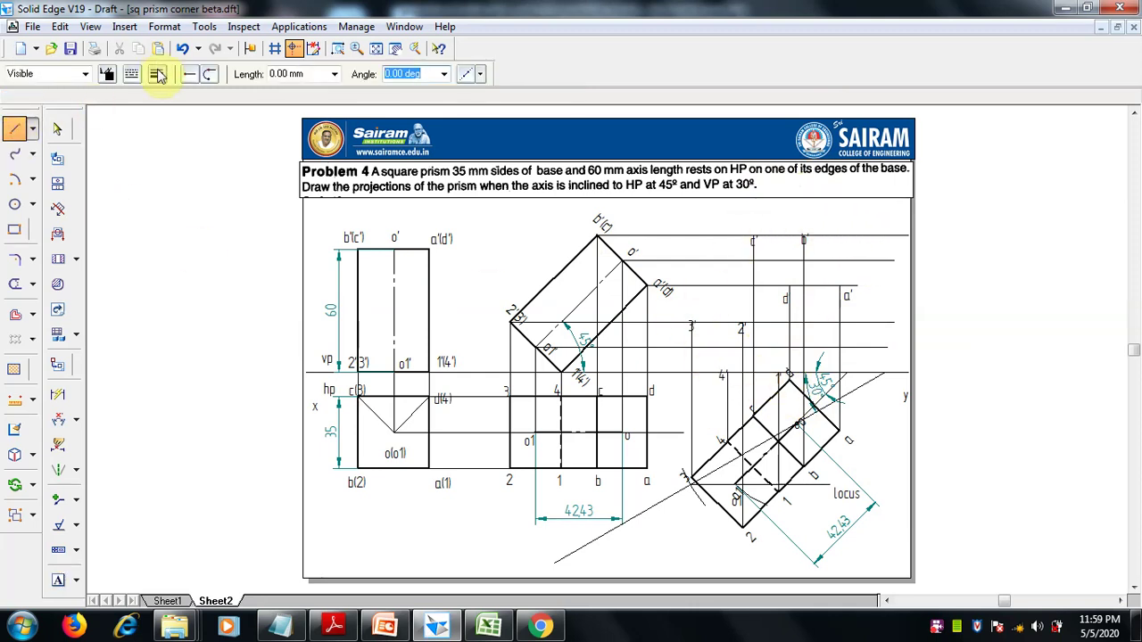
pyautogui.click(158, 75)
pyautogui.click(168, 146)
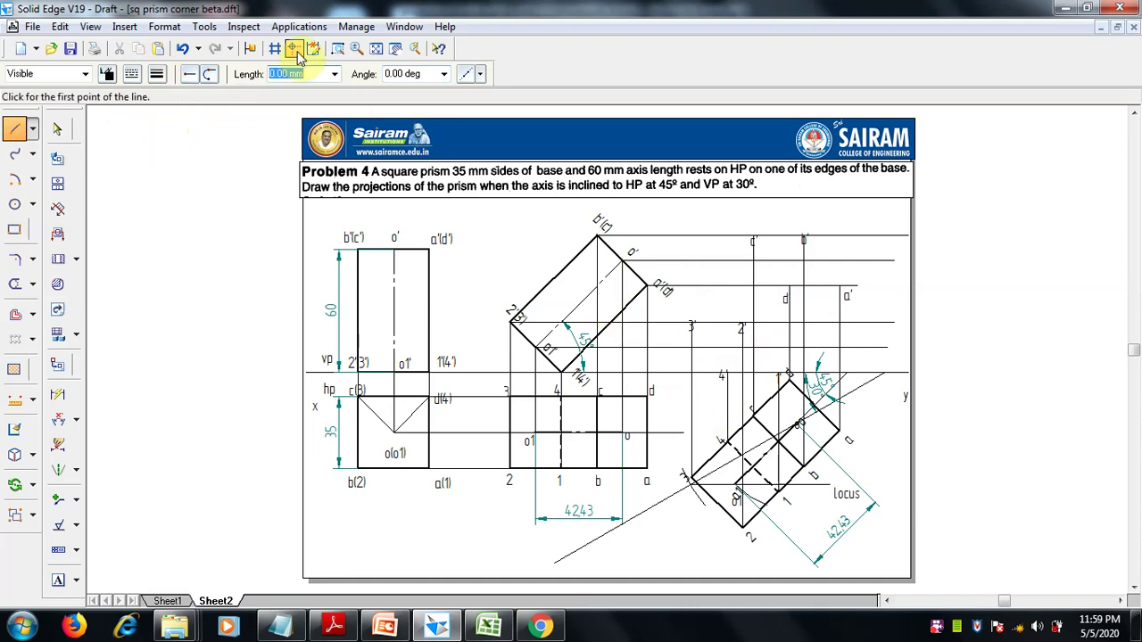
pyautogui.click(338, 50)
pyautogui.click(518, 210)
pyautogui.click(891, 460)
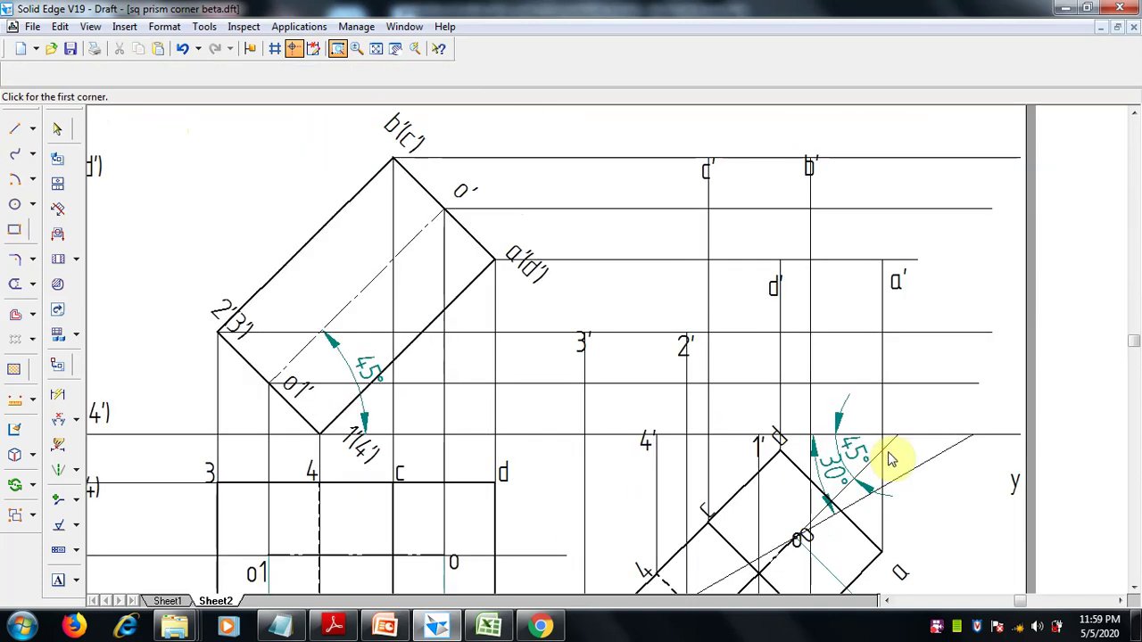
pyautogui.press('l')
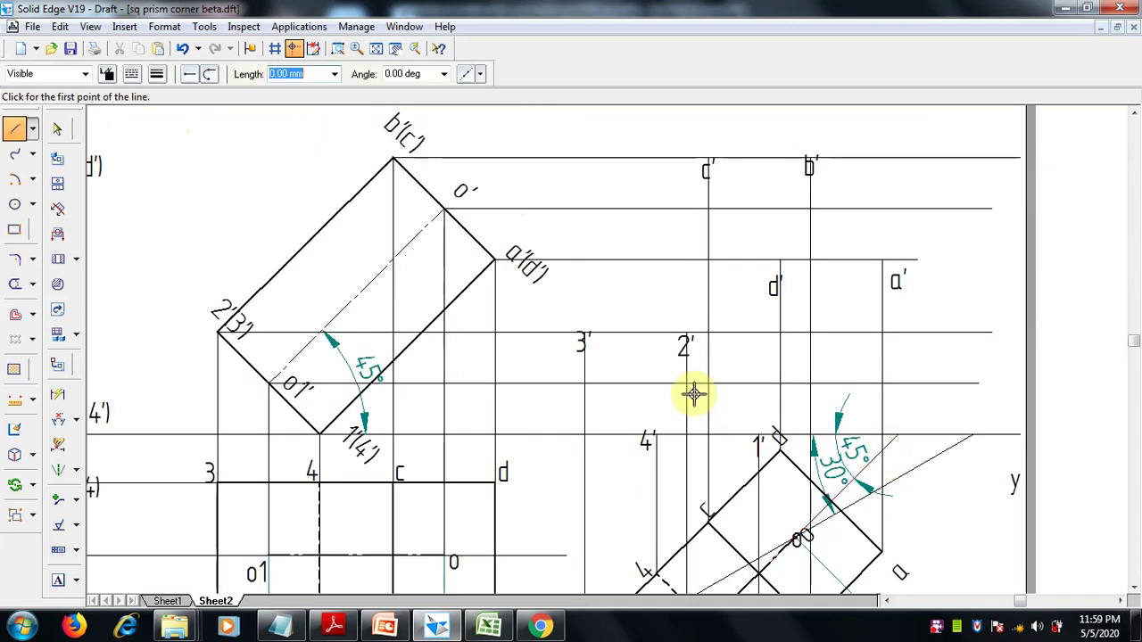
pyautogui.click(656, 435)
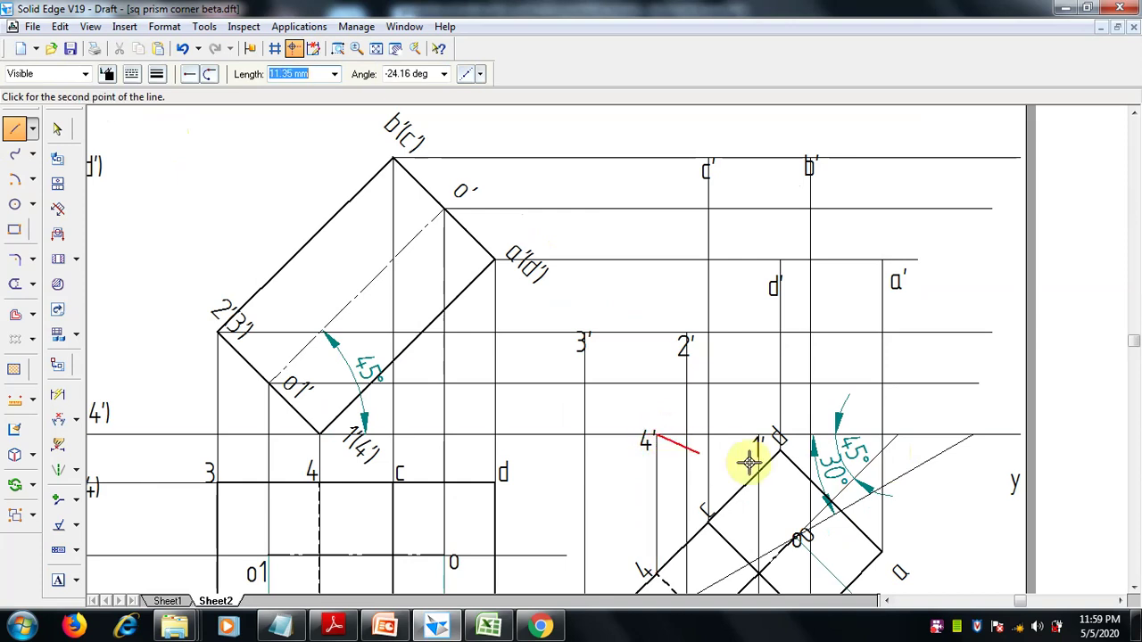
pyautogui.click(758, 435)
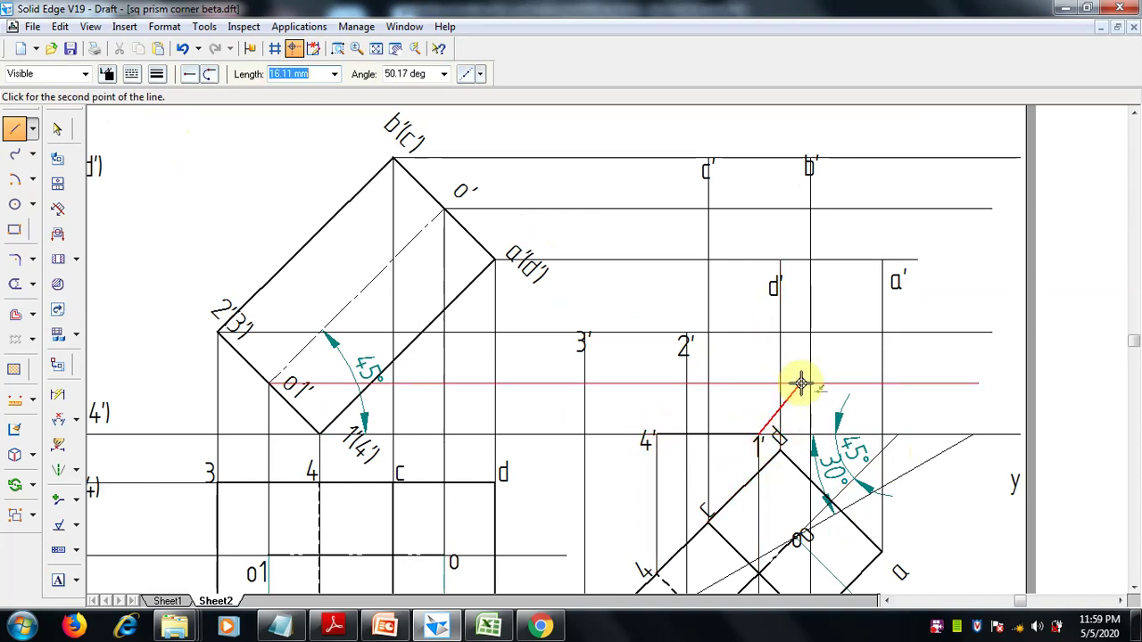
pyautogui.click(883, 260)
pyautogui.click(810, 158)
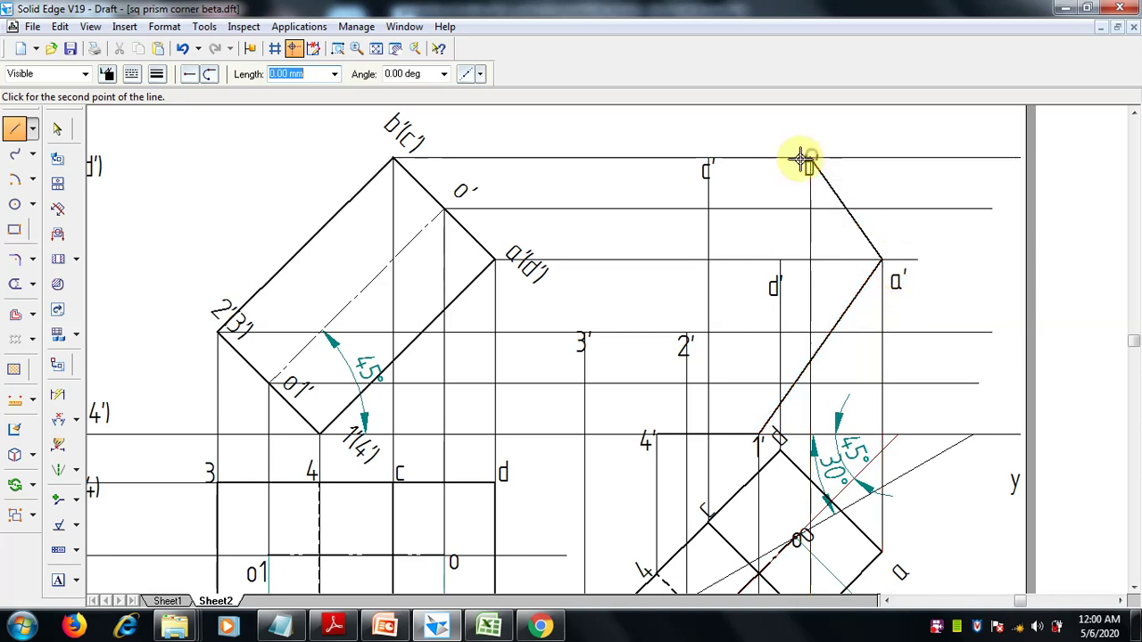
pyautogui.click(707, 157)
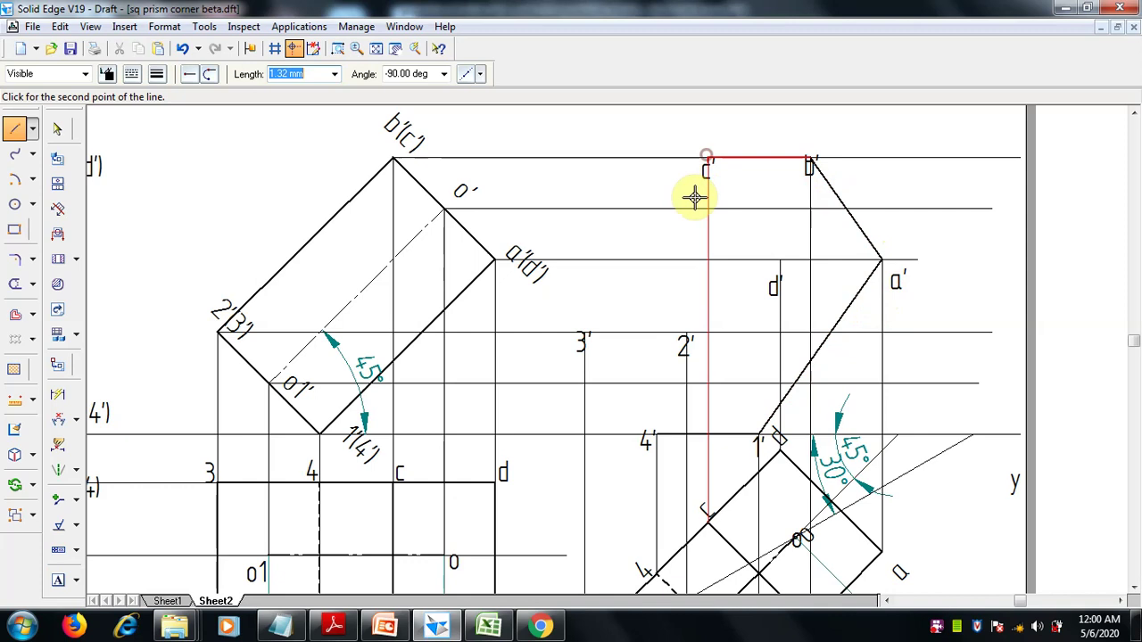
pyautogui.click(585, 337)
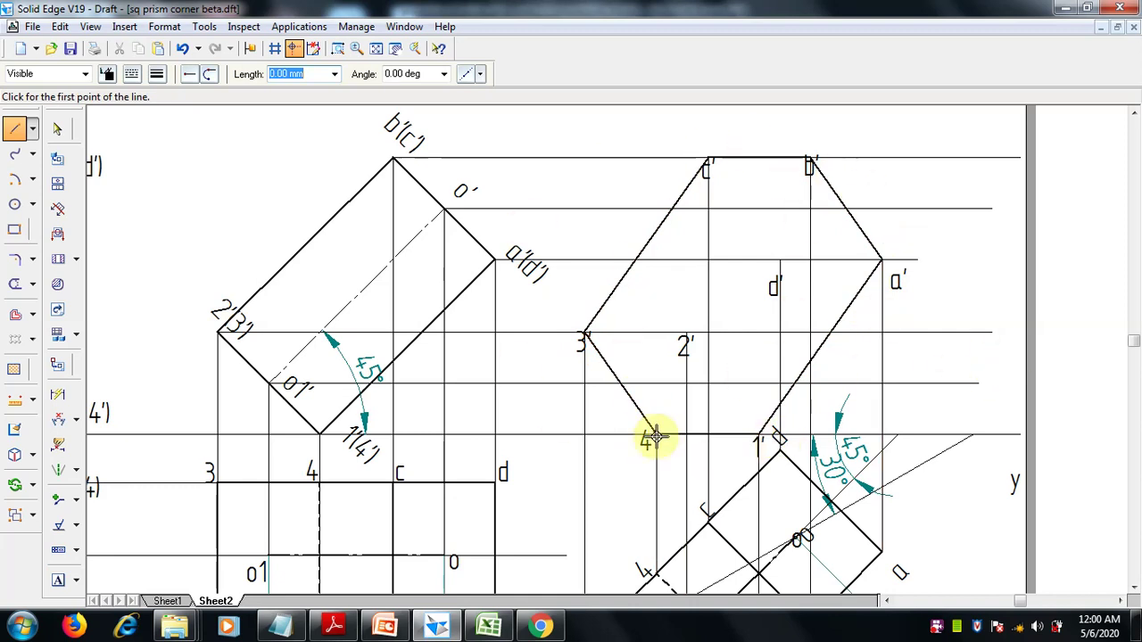
# - Draw the inner visible edges 1'-2', 2'-3' and 2'-b' of the final front view with a 0.50 mm line width
pyautogui.click(379, 51)
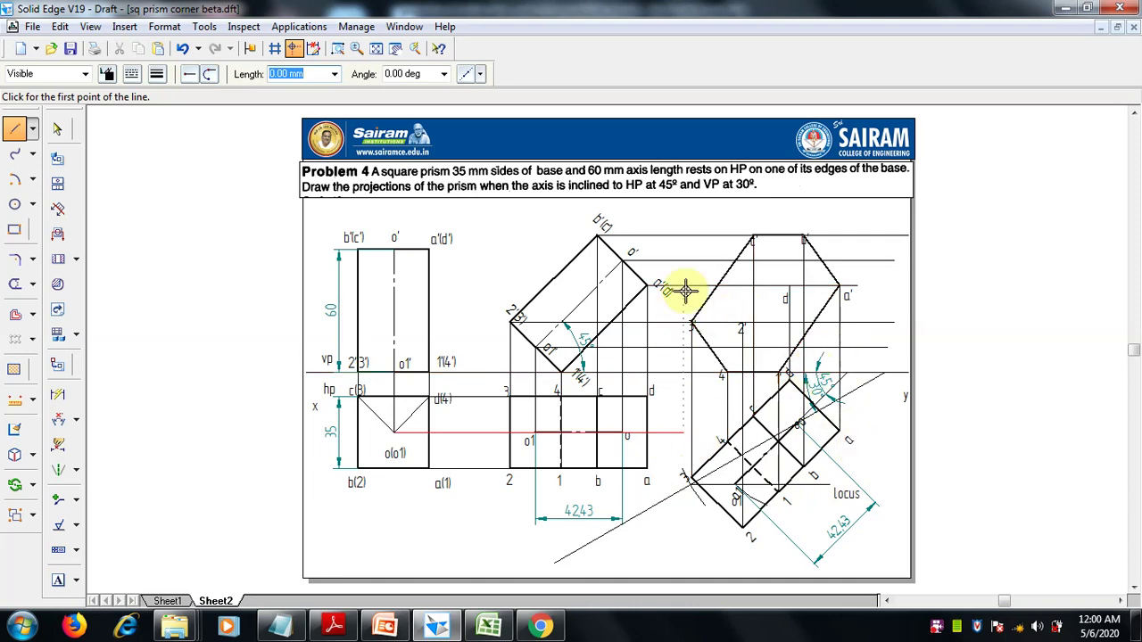
pyautogui.click(59, 131)
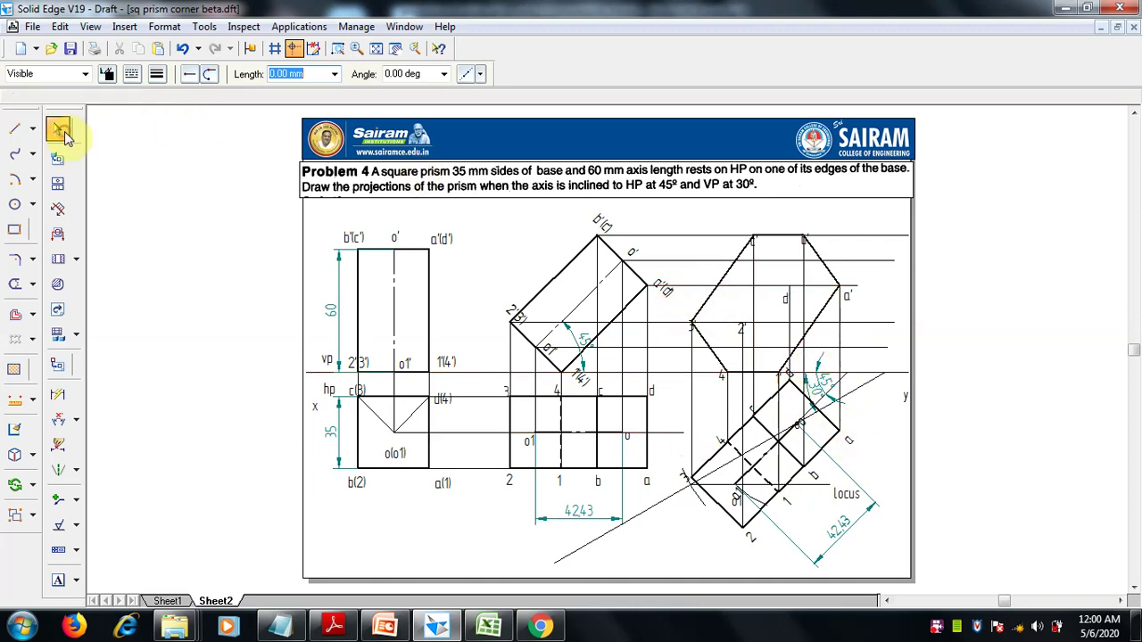
pyautogui.click(13, 131)
pyautogui.click(158, 79)
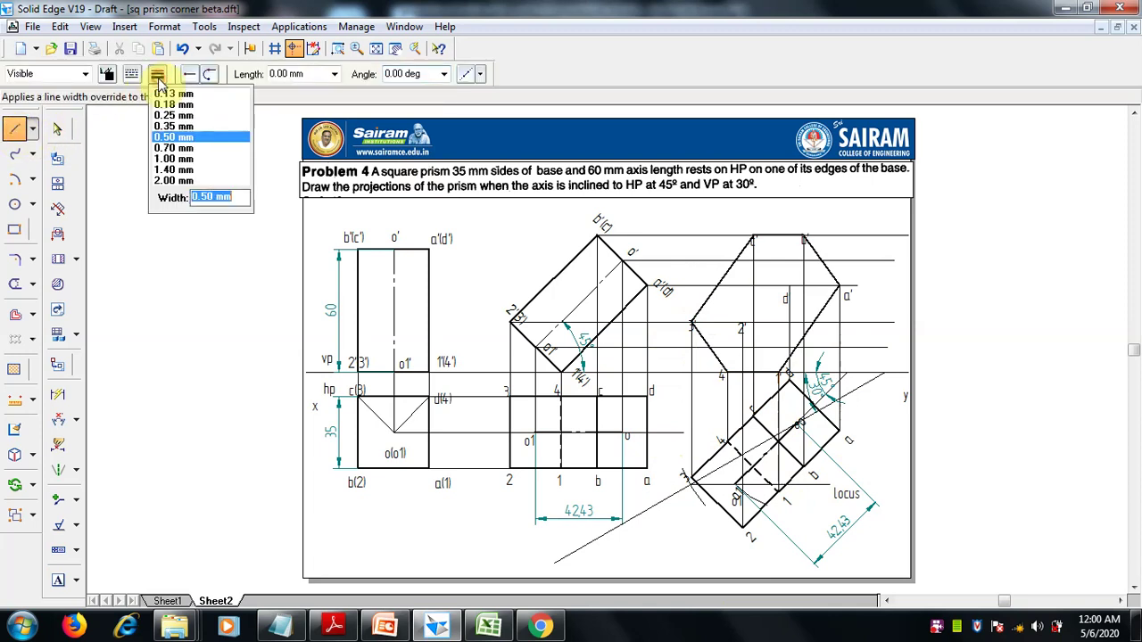
pyautogui.click(166, 136)
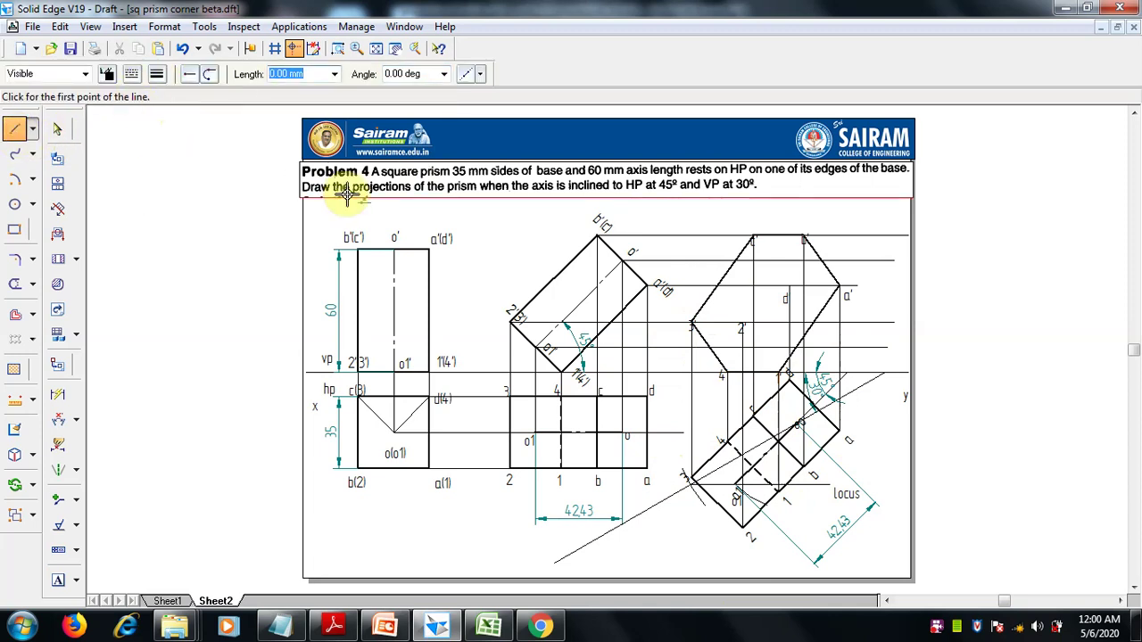
pyautogui.click(337, 49)
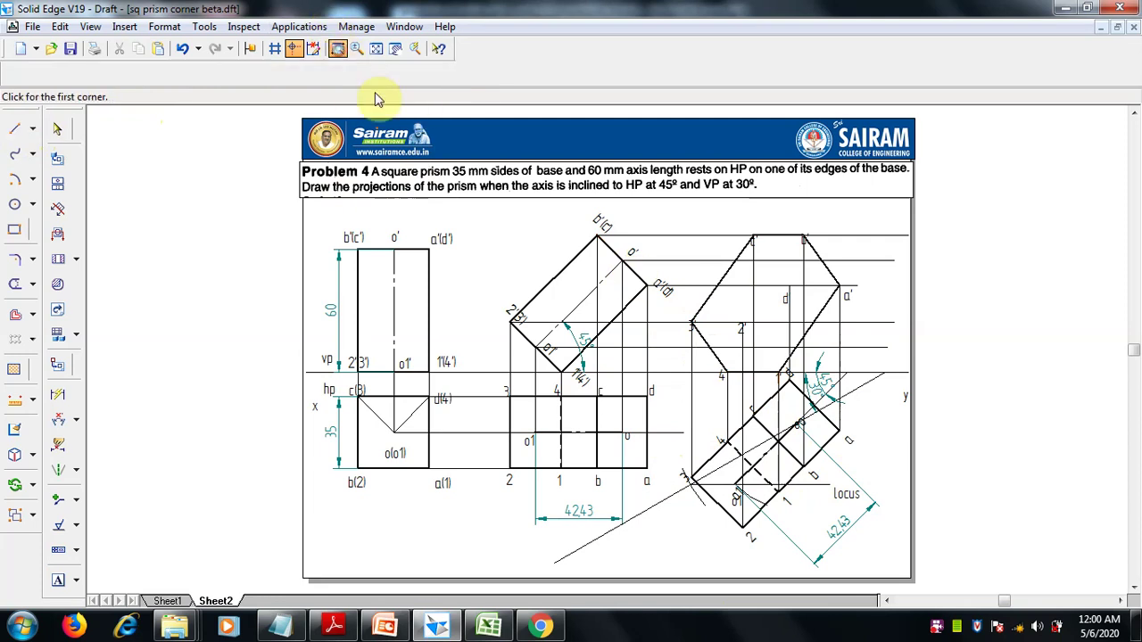
pyautogui.click(555, 228)
pyautogui.click(787, 416)
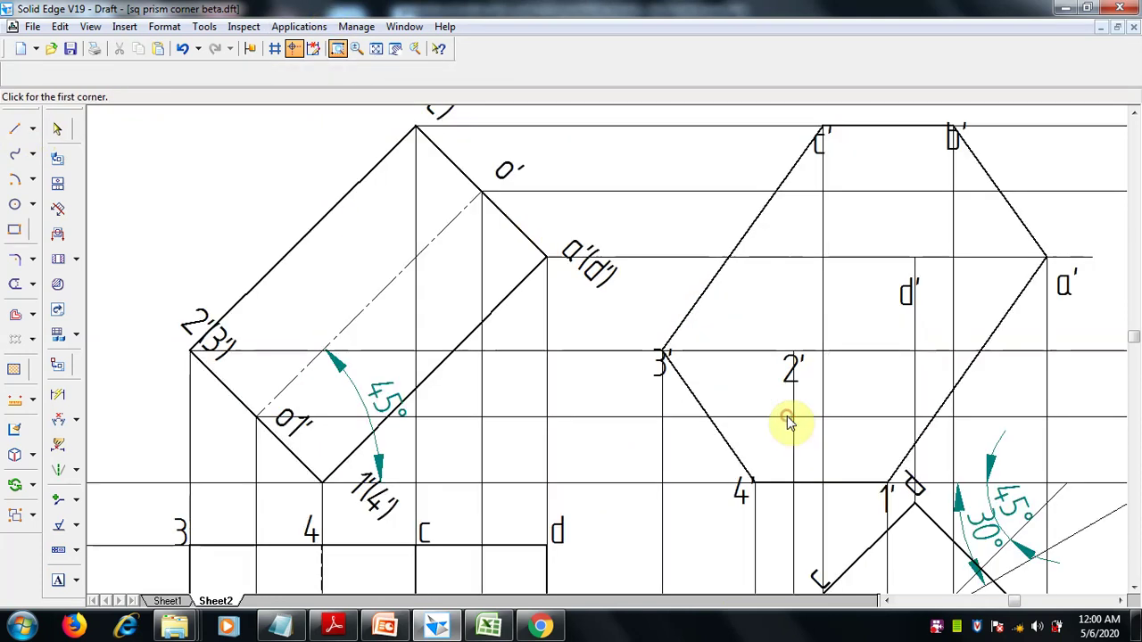
pyautogui.press('Escape')
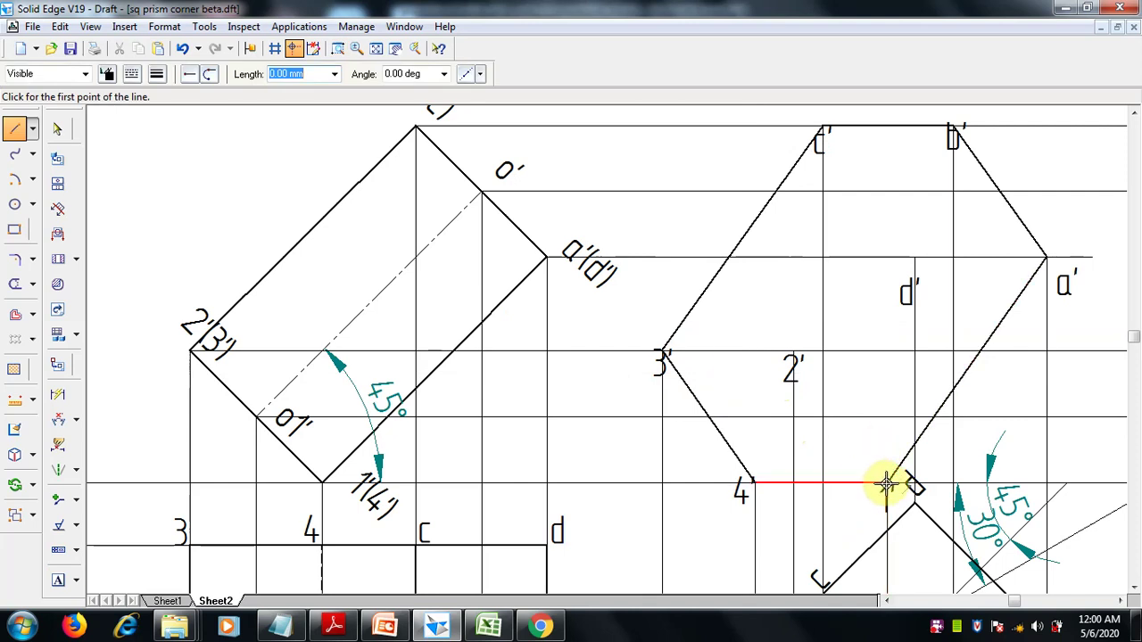
pyautogui.click(886, 483)
pyautogui.click(792, 351)
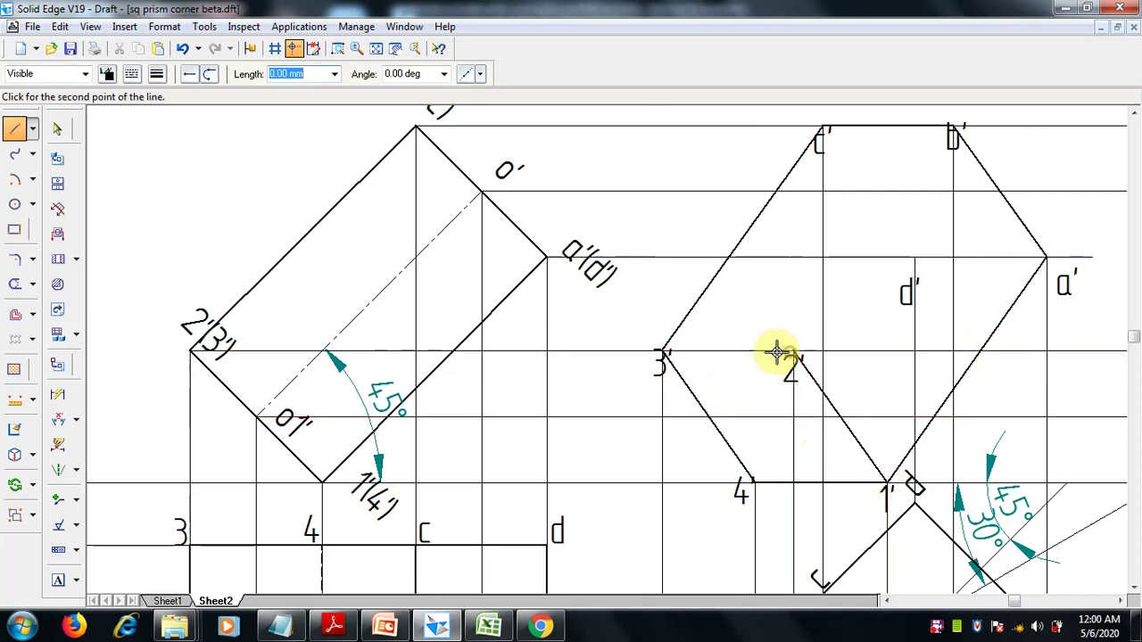
pyautogui.click(661, 351)
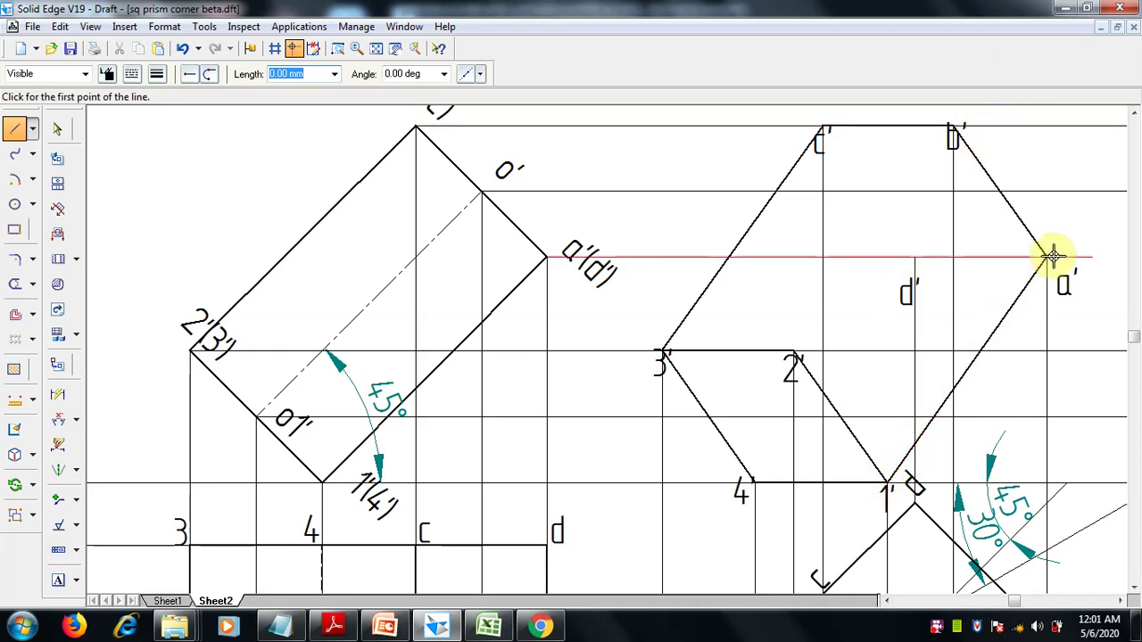
pyautogui.click(793, 349)
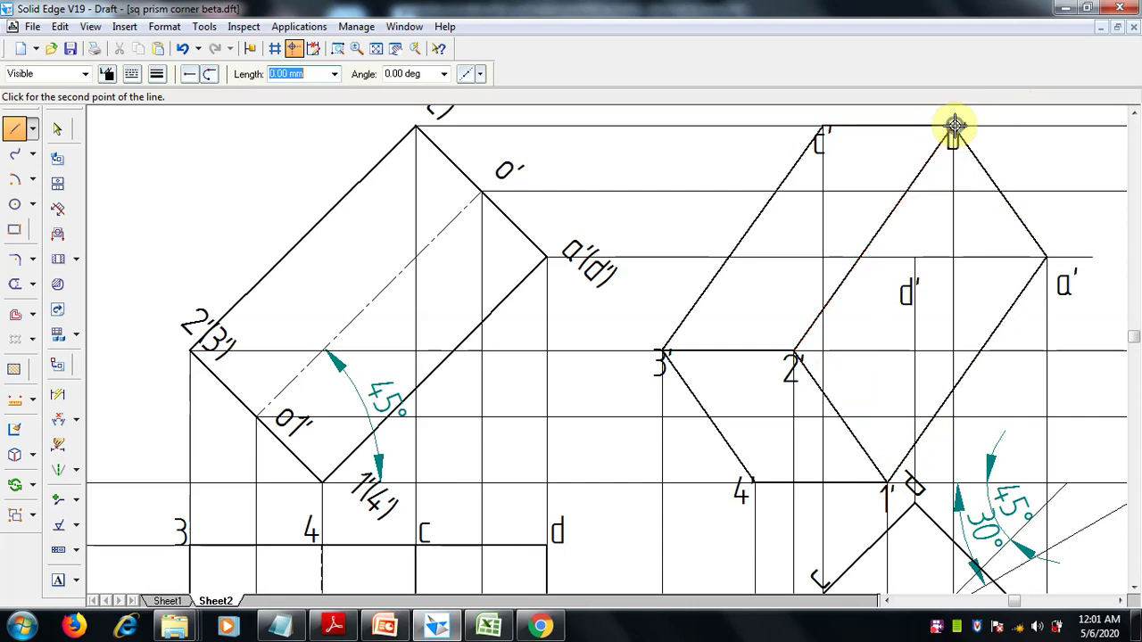
pyautogui.click(955, 125)
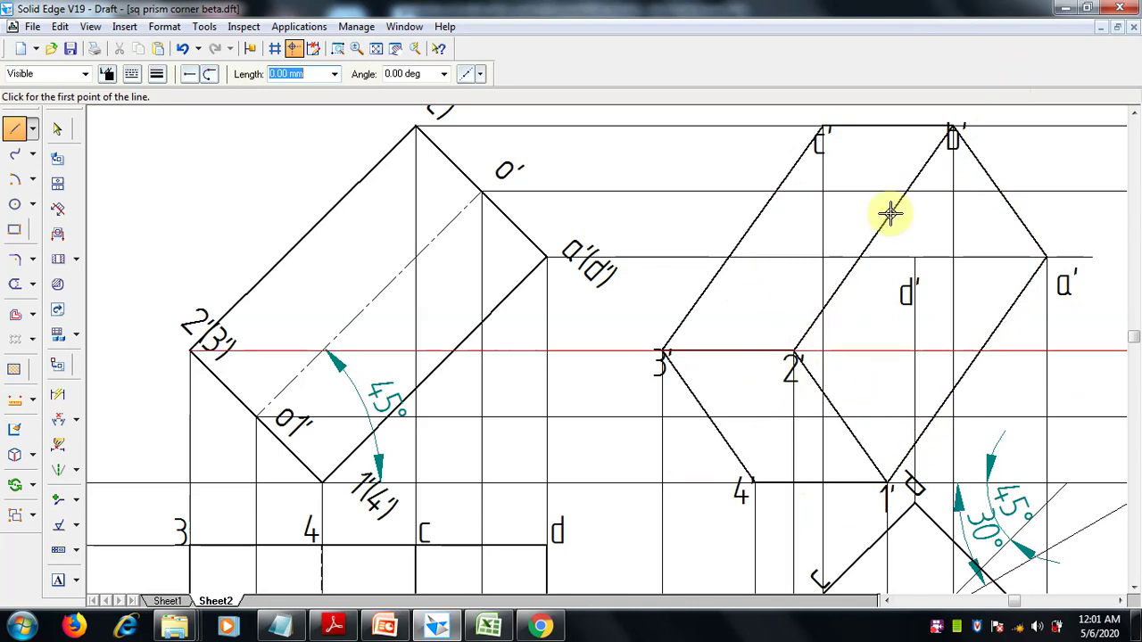
# - Draw the hidden edges c'-d', d'-a' and d'-4' of the final front view as dashed lines 0.50 mm wide
pyautogui.click(376, 49)
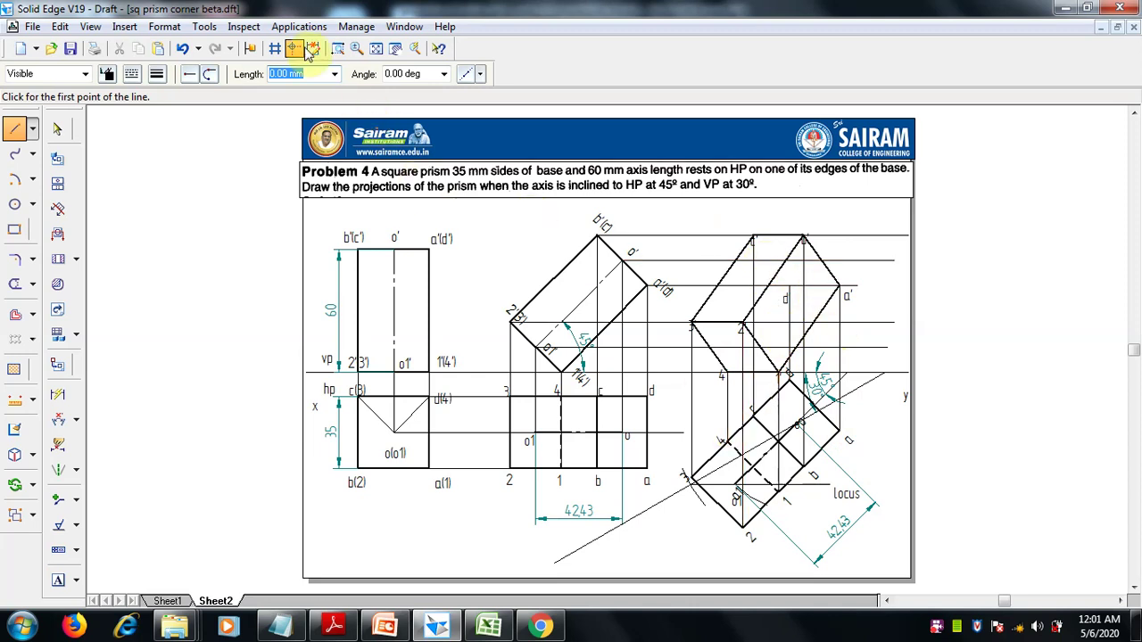
pyautogui.click(338, 49)
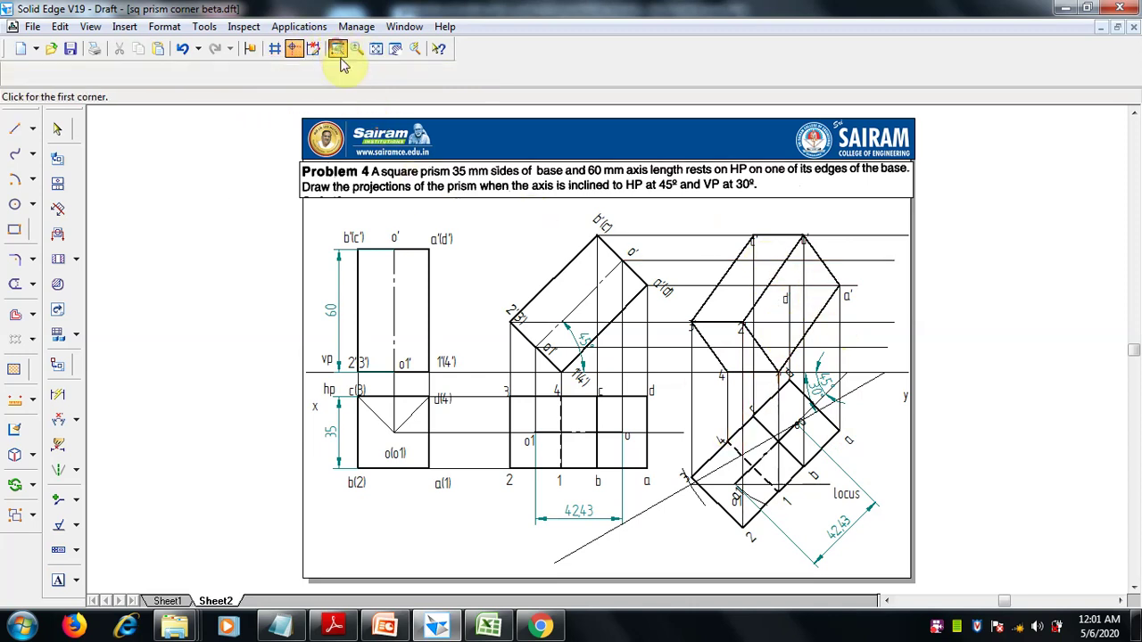
pyautogui.click(667, 222)
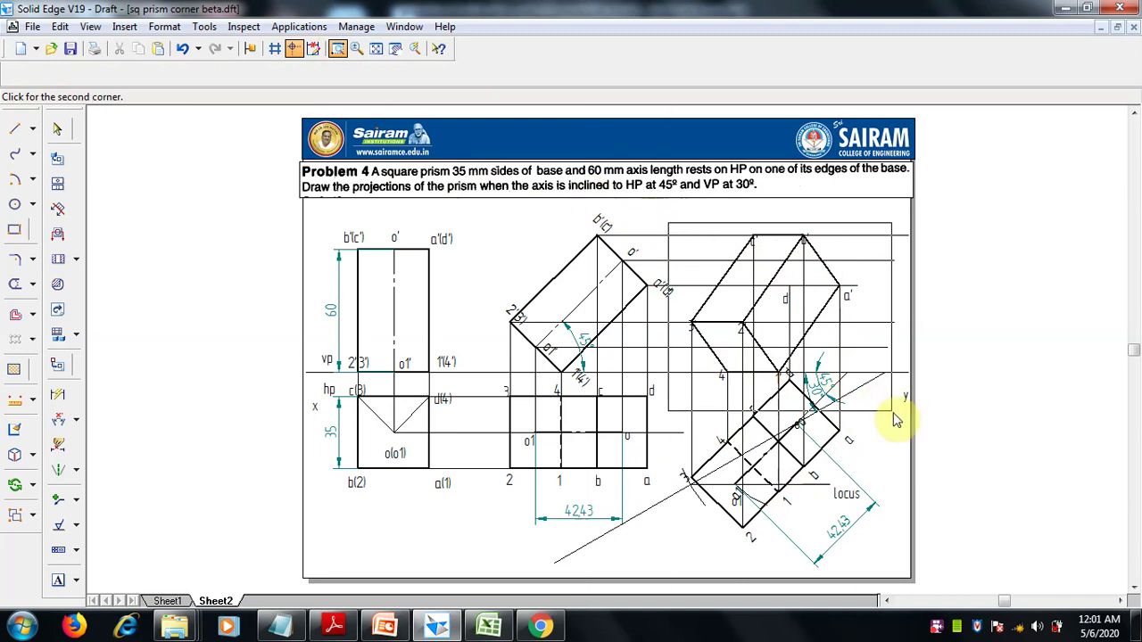
pyautogui.click(895, 419)
pyautogui.press('l')
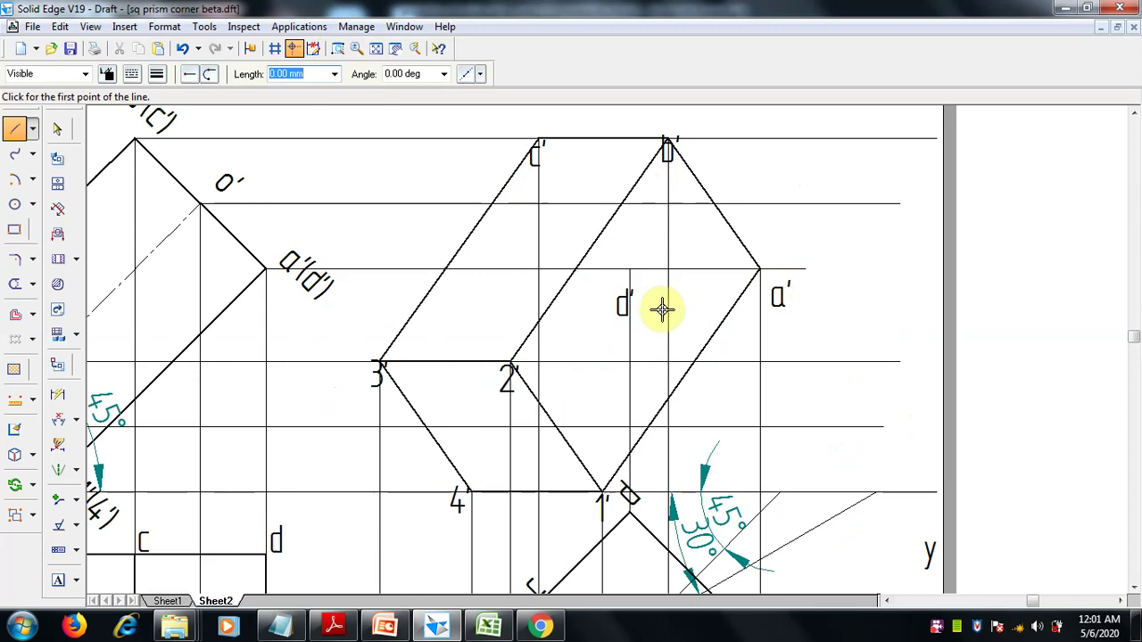
pyautogui.click(760, 269)
pyautogui.click(667, 139)
pyautogui.click(538, 140)
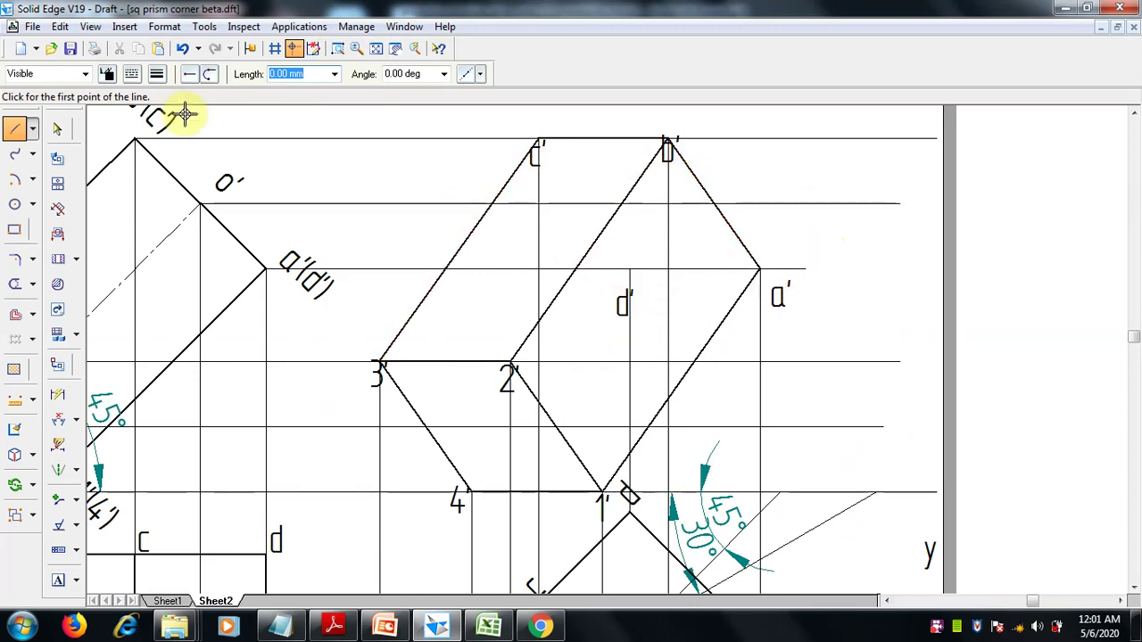
pyautogui.click(156, 75)
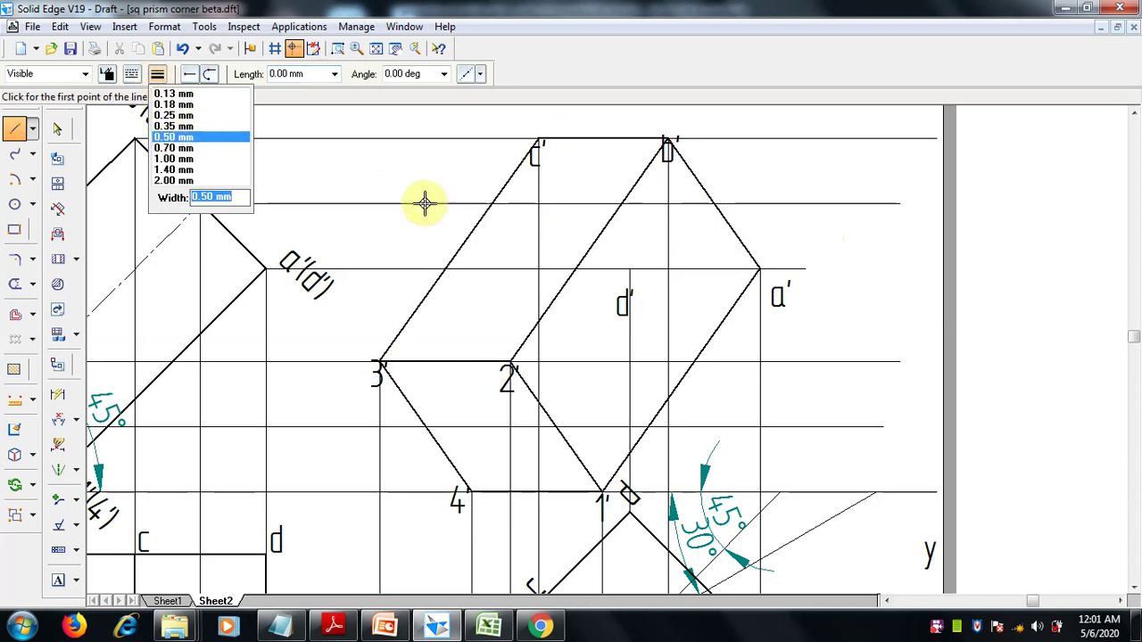
pyautogui.click(181, 138)
pyautogui.click(132, 74)
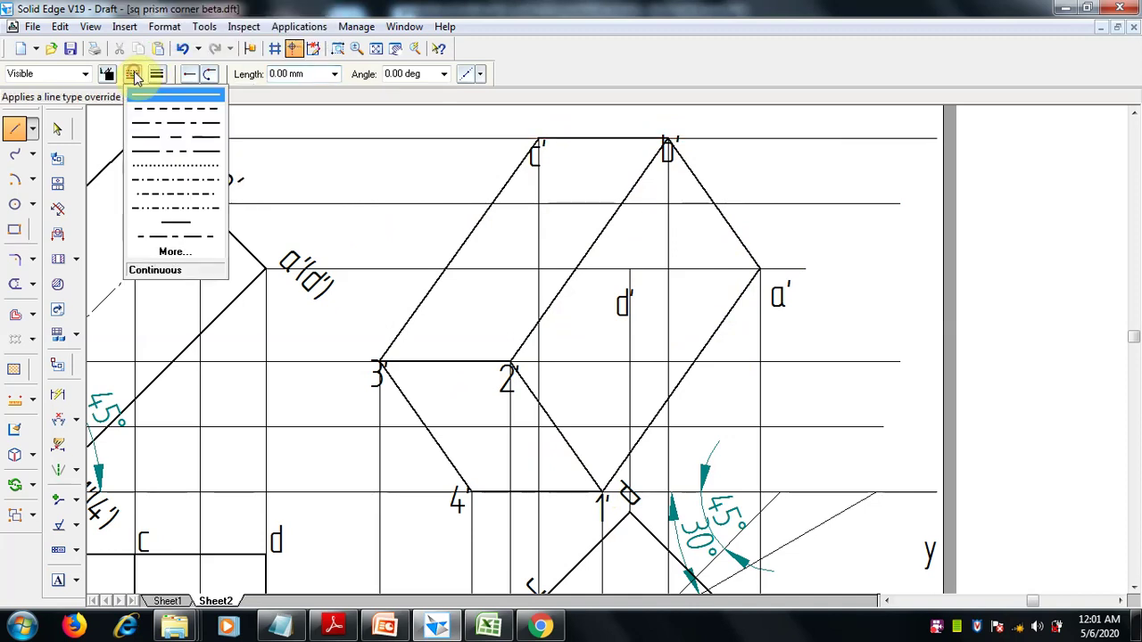
pyautogui.click(148, 109)
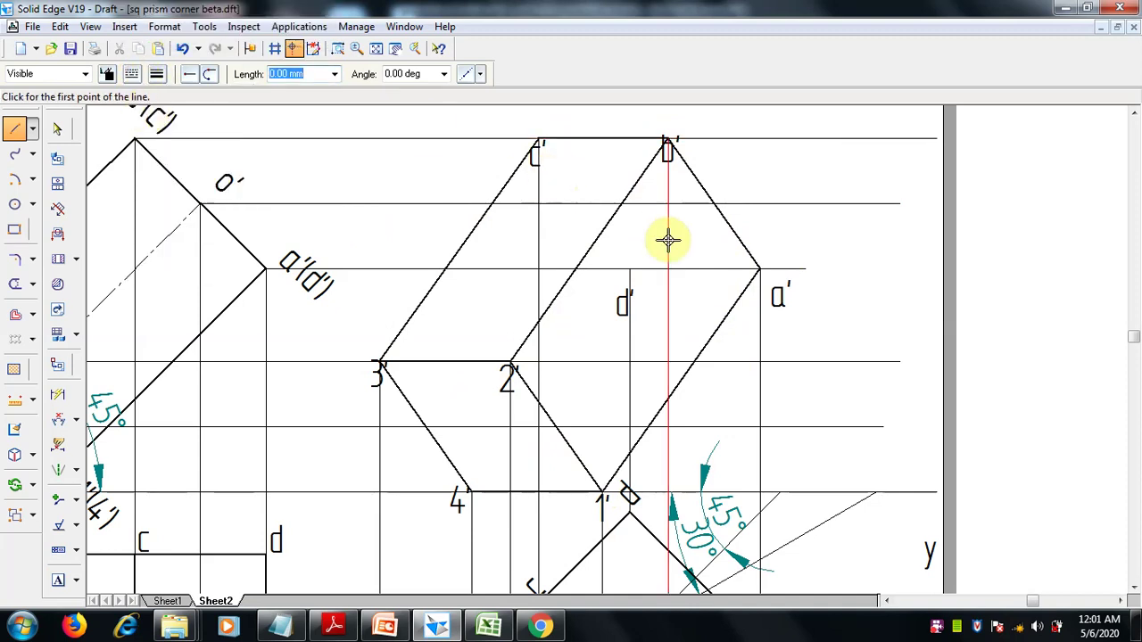
pyautogui.click(538, 138)
pyautogui.click(628, 270)
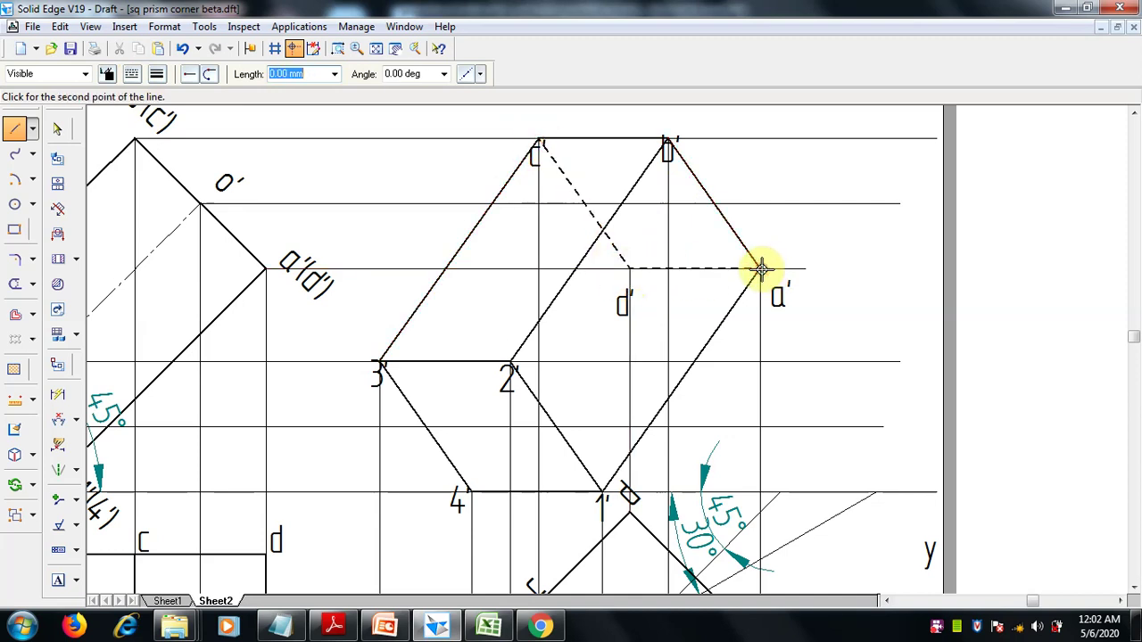
pyautogui.doubleClick(760, 267)
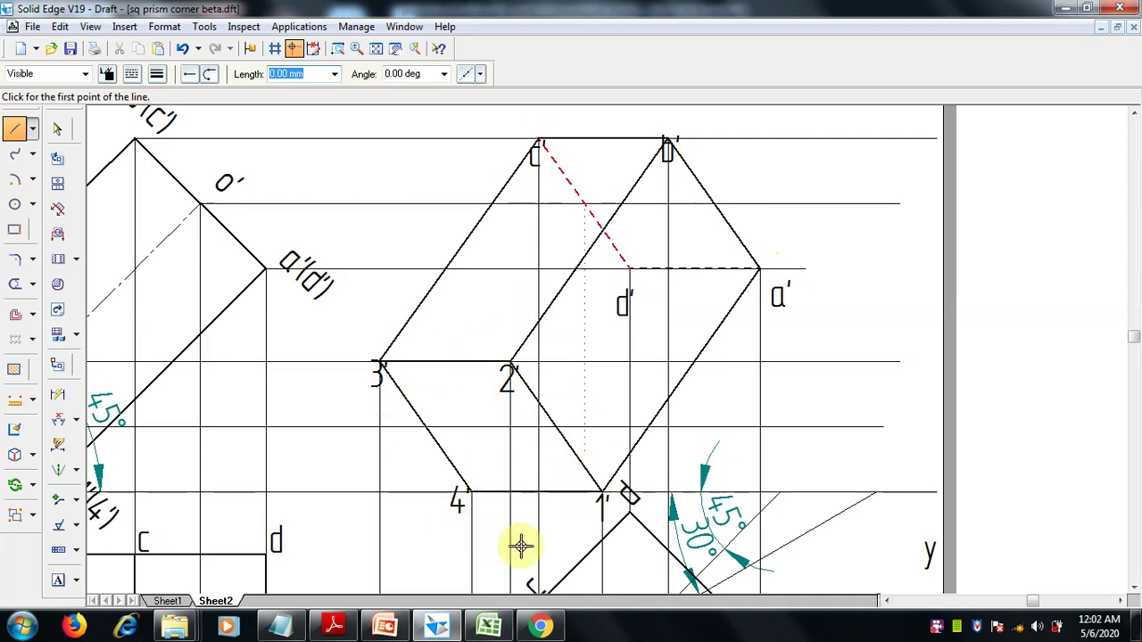
pyautogui.click(472, 491)
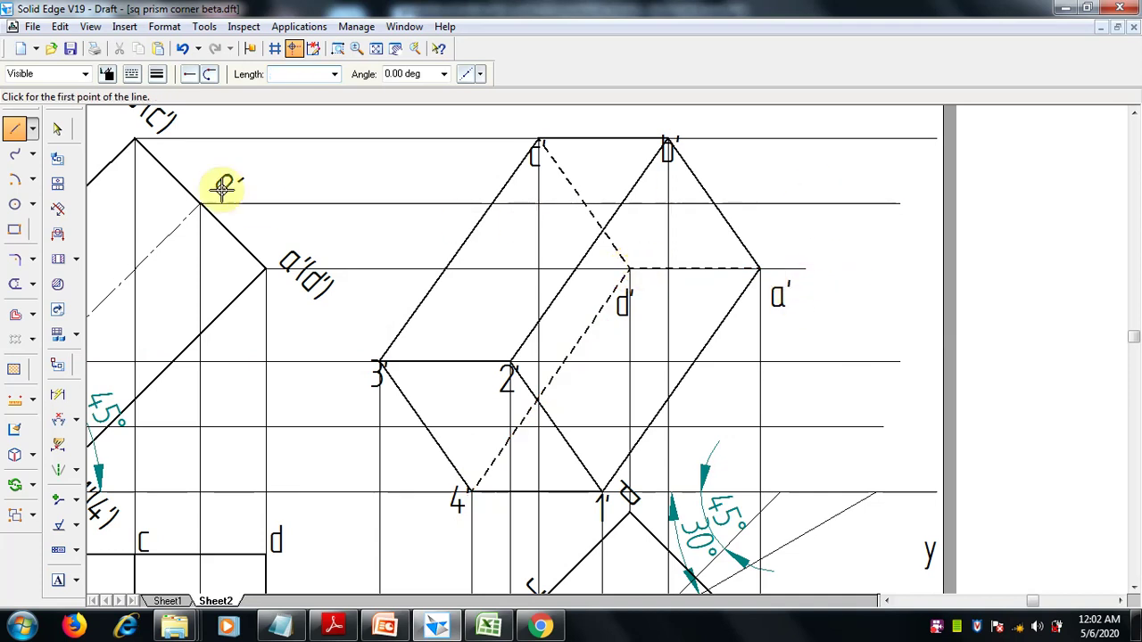
pyautogui.click(406, 385)
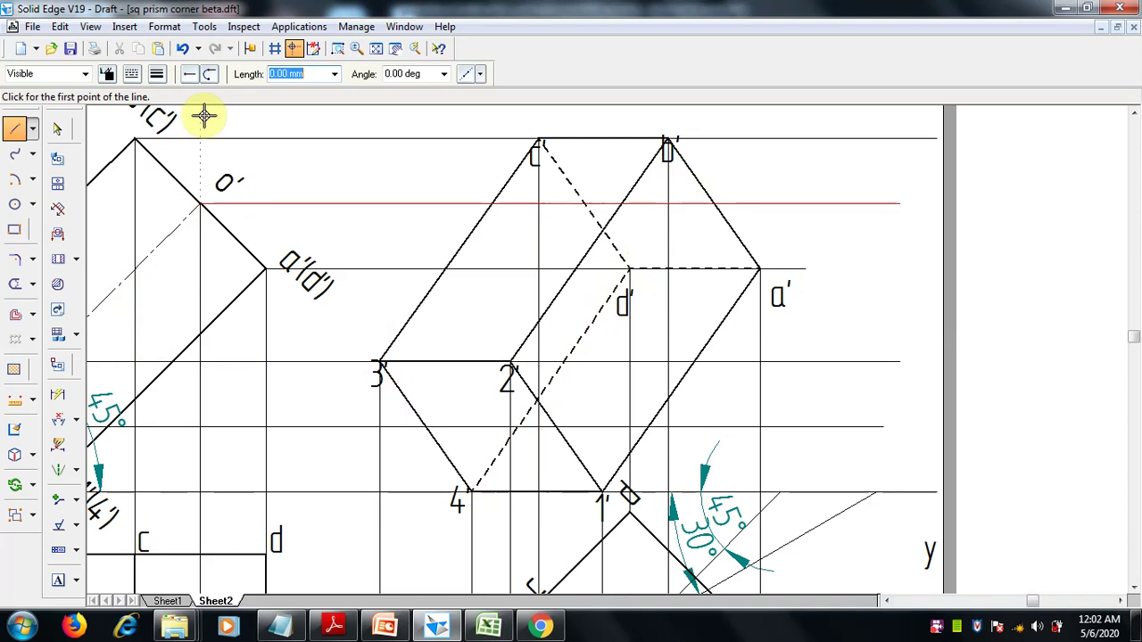
pyautogui.click(376, 48)
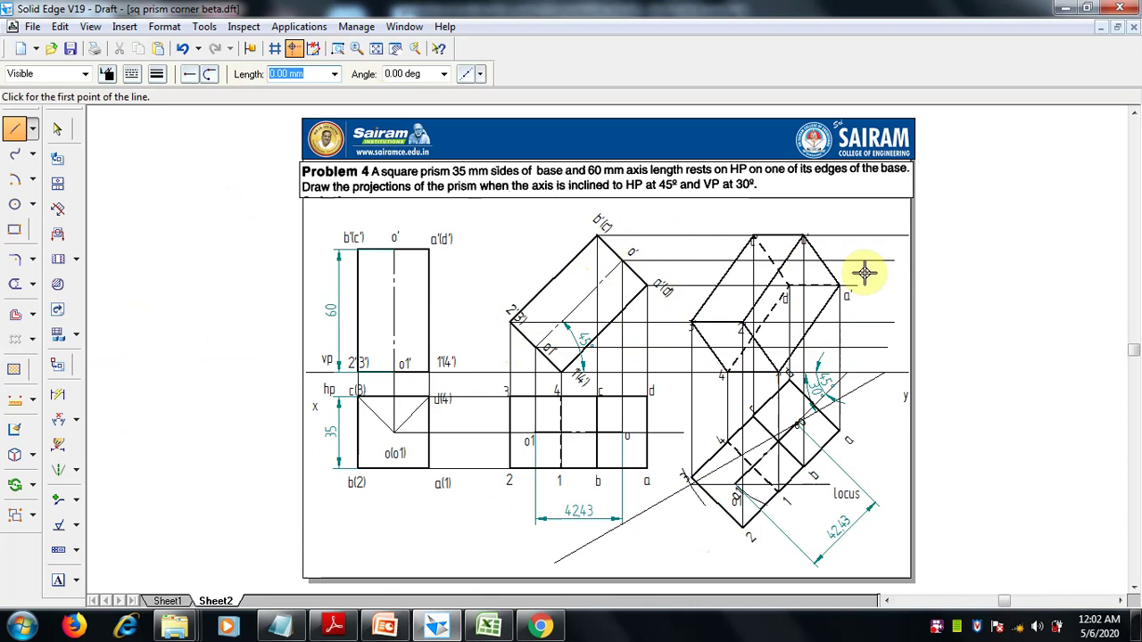
pyautogui.click(338, 50)
pyautogui.click(517, 235)
pyautogui.click(905, 558)
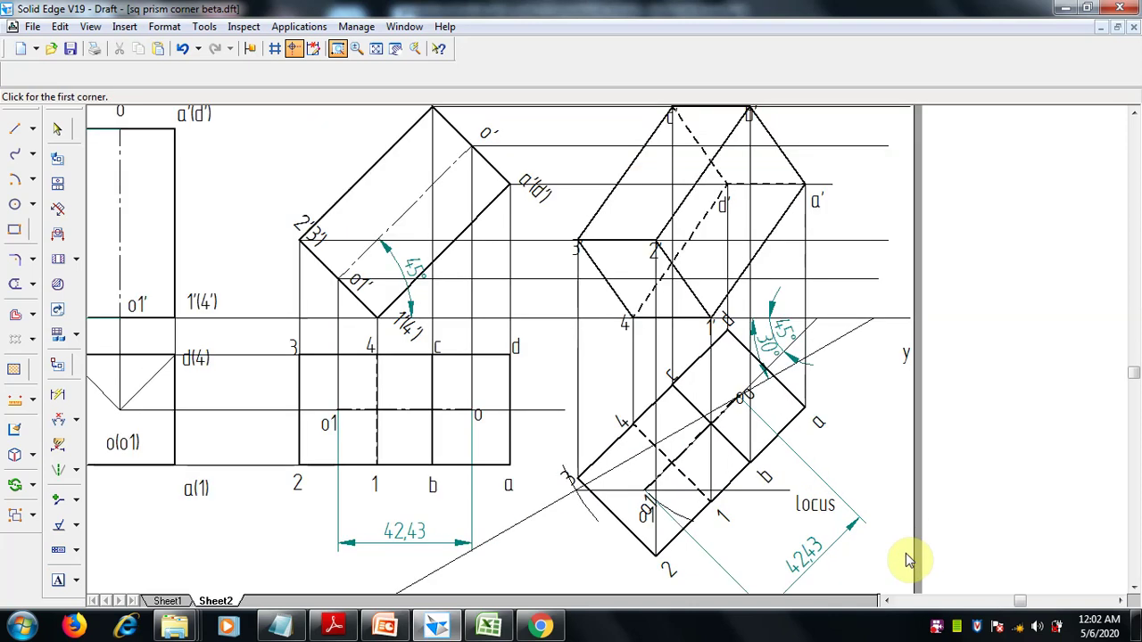
# - Project o1 from the final top view up to the o1' horizontal with a continuous 0.13 mm line and trim the overshoot
pyautogui.press('Escape')
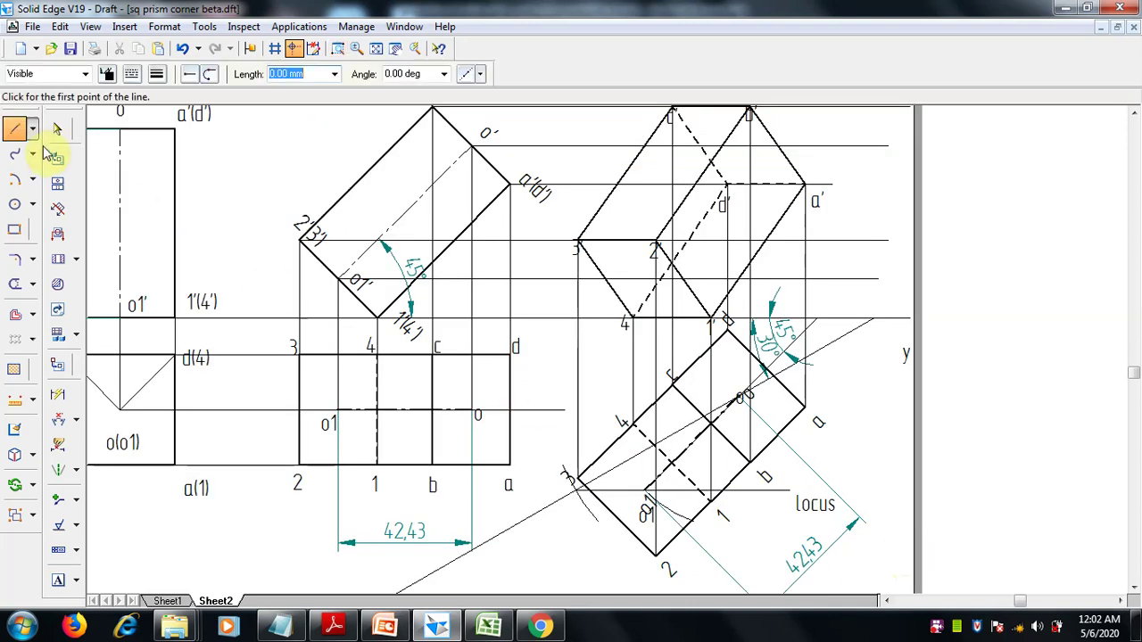
pyautogui.press('Tab')
pyautogui.click(143, 77)
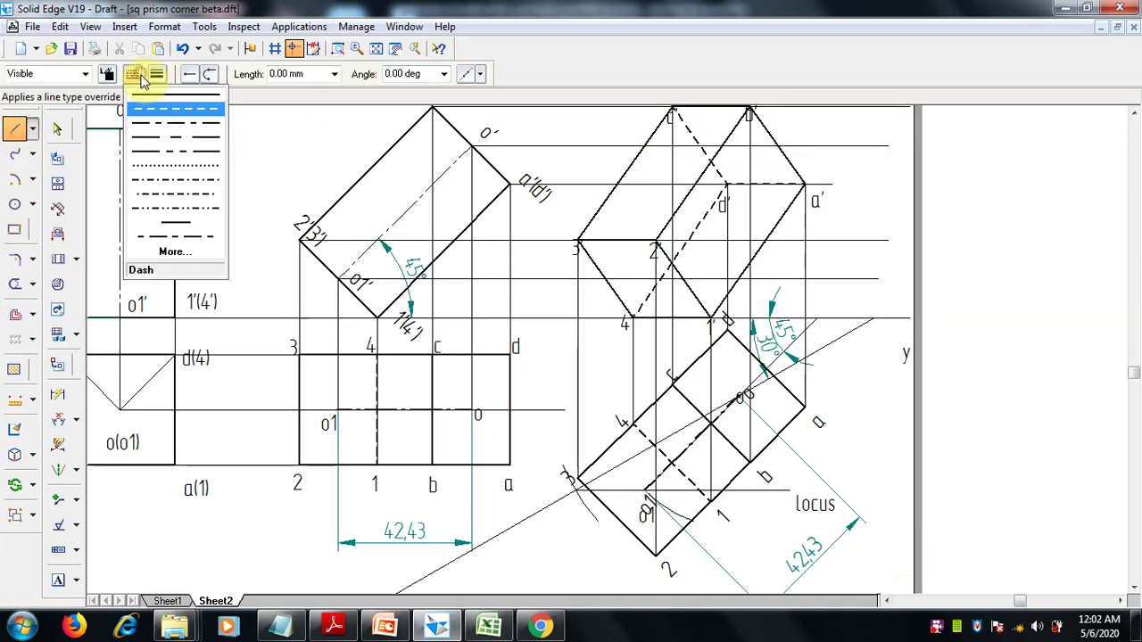
pyautogui.click(148, 94)
pyautogui.click(157, 74)
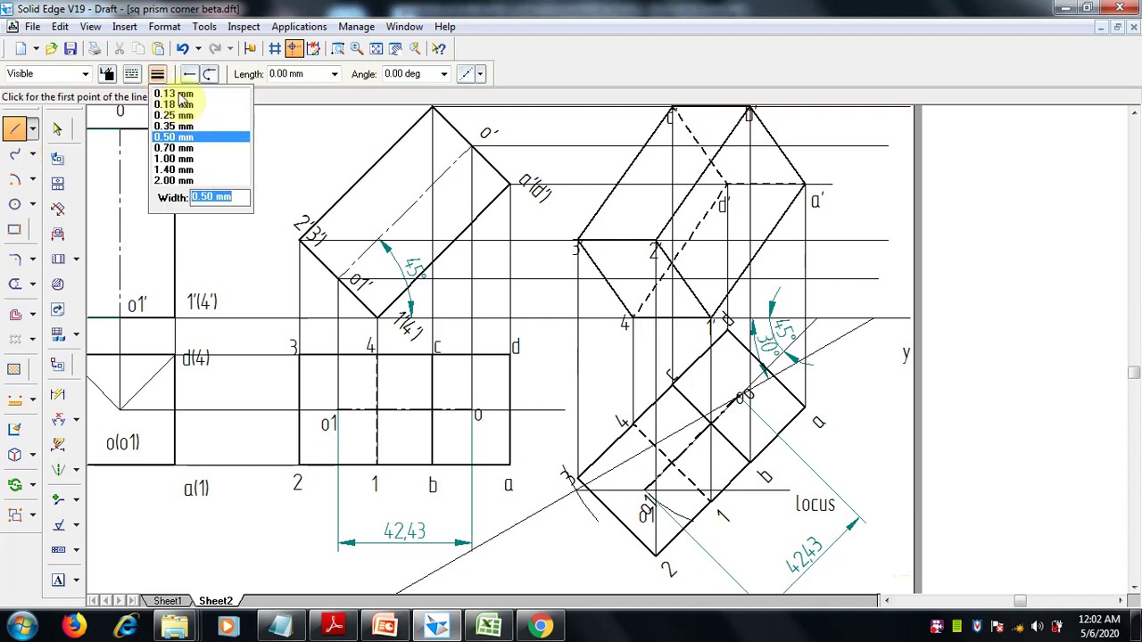
pyautogui.click(181, 95)
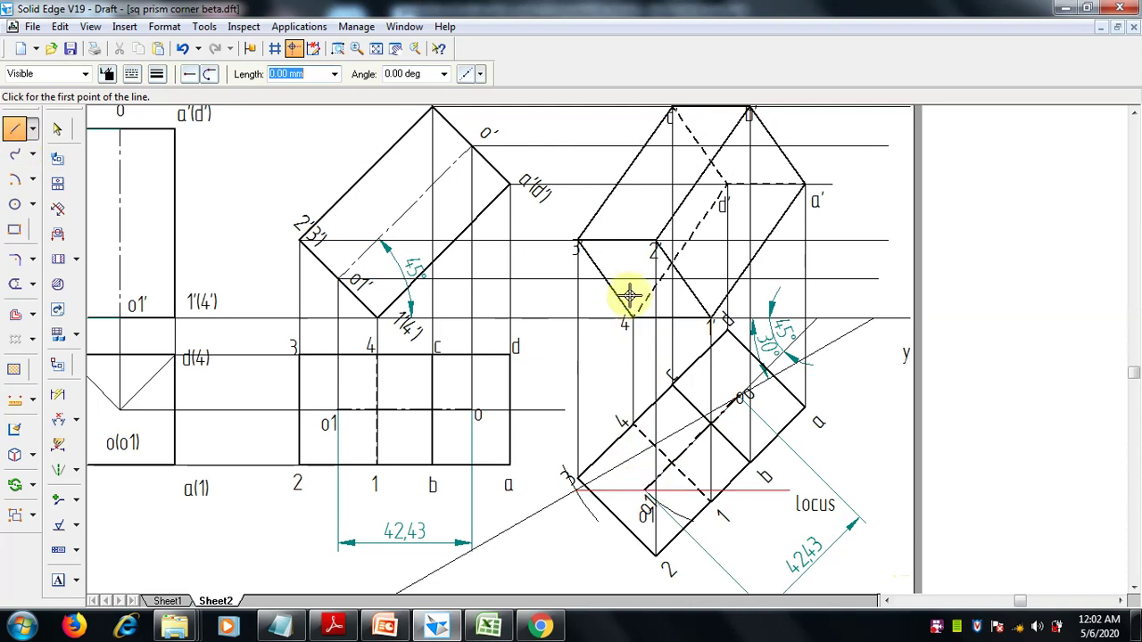
pyautogui.click(643, 486)
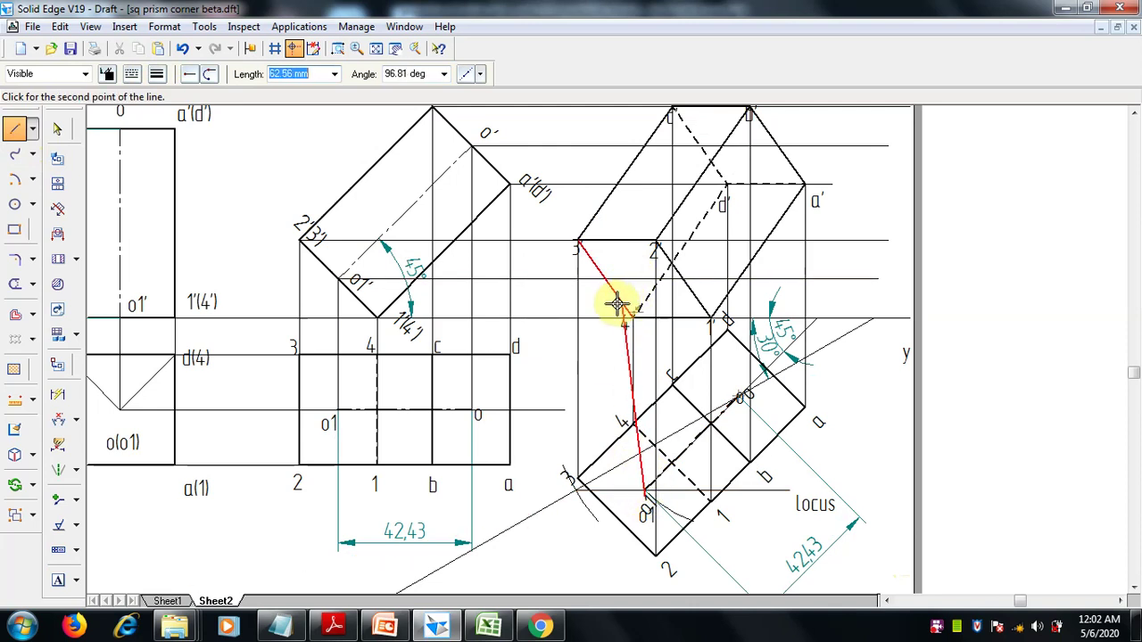
pyautogui.click(644, 260)
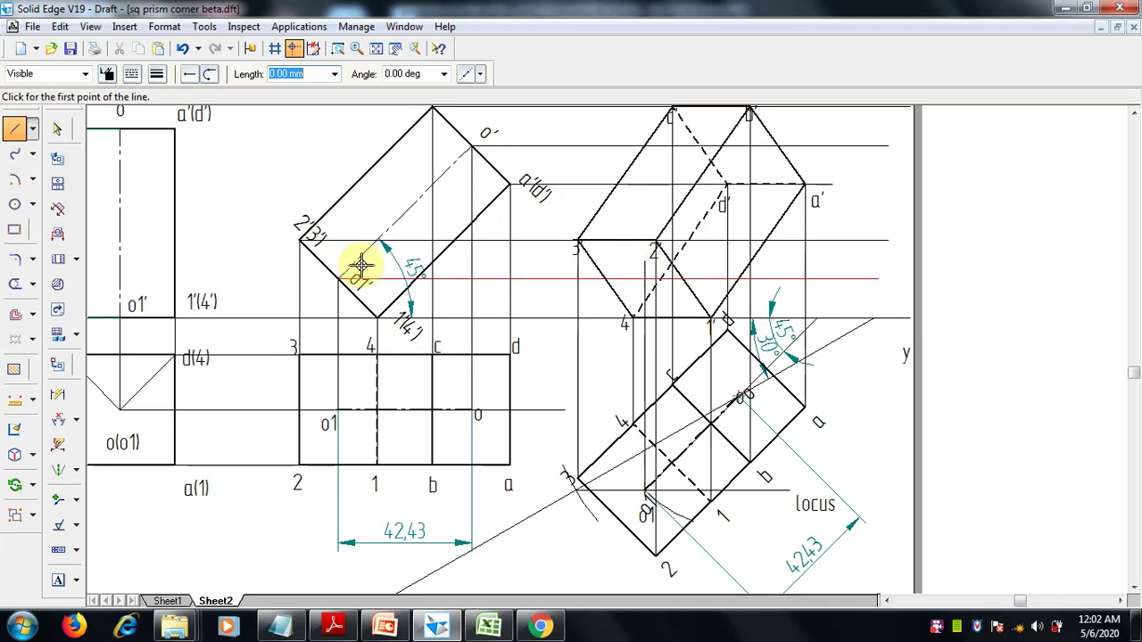
pyautogui.click(13, 286)
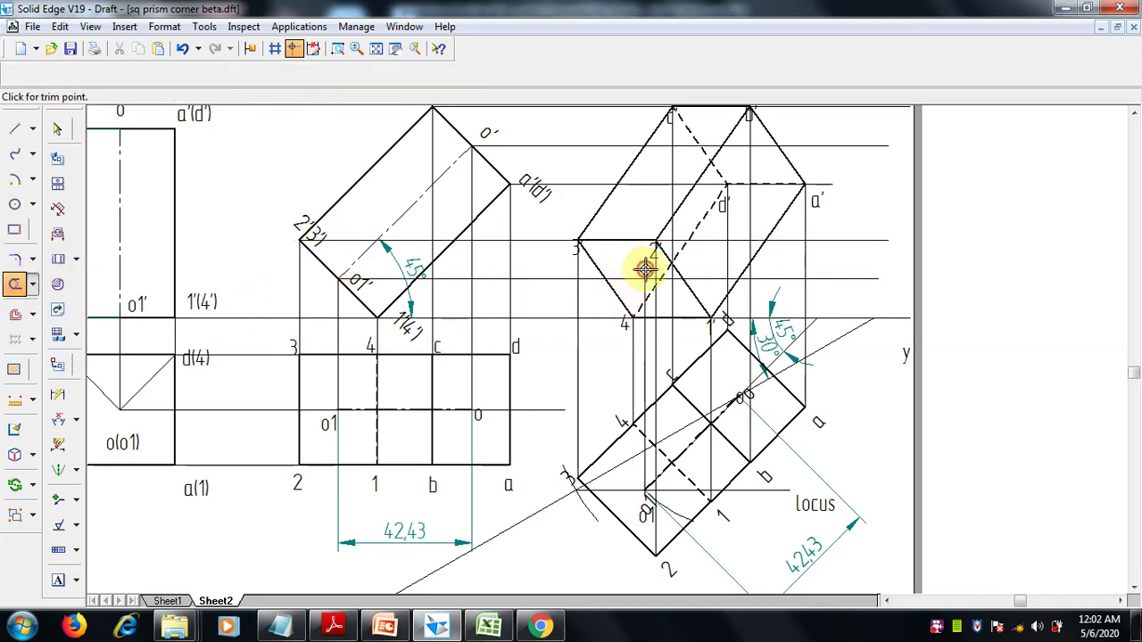
pyautogui.click(366, 248)
# - Draw a vertical projector from o in the final top view up to the horizontal through o'
pyautogui.click(15, 131)
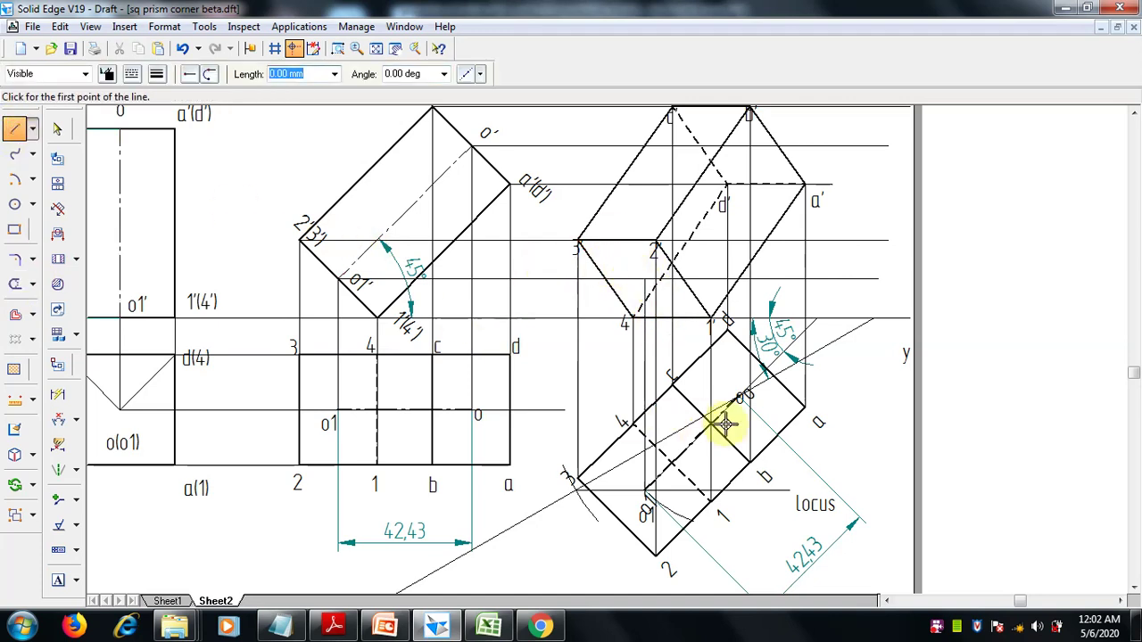
pyautogui.click(739, 395)
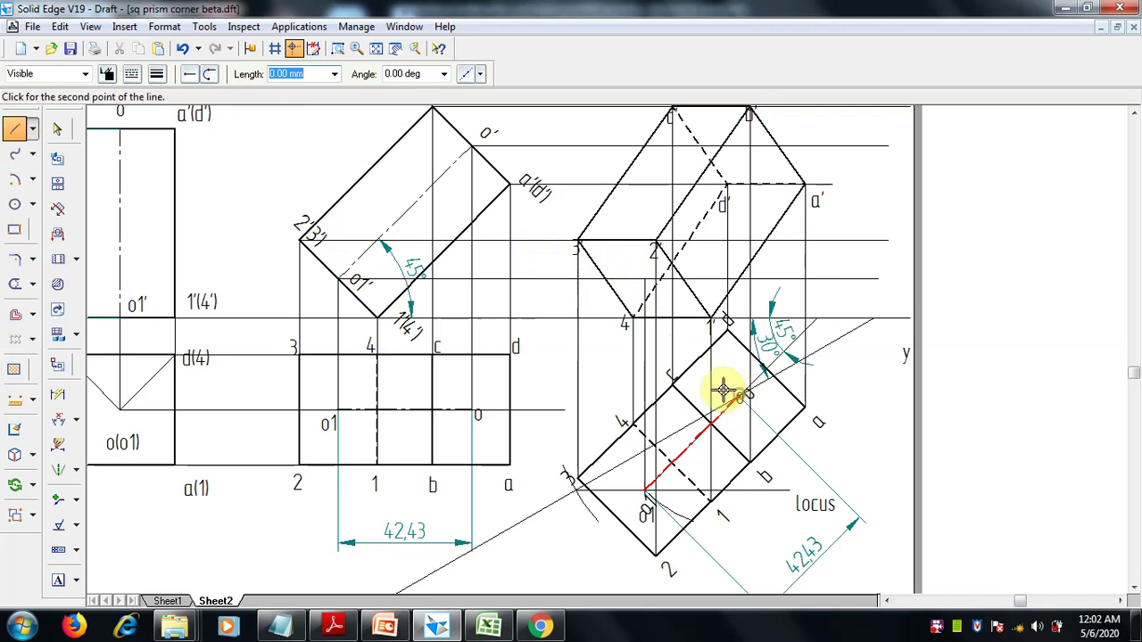
pyautogui.click(739, 144)
pyautogui.rightClick(739, 144)
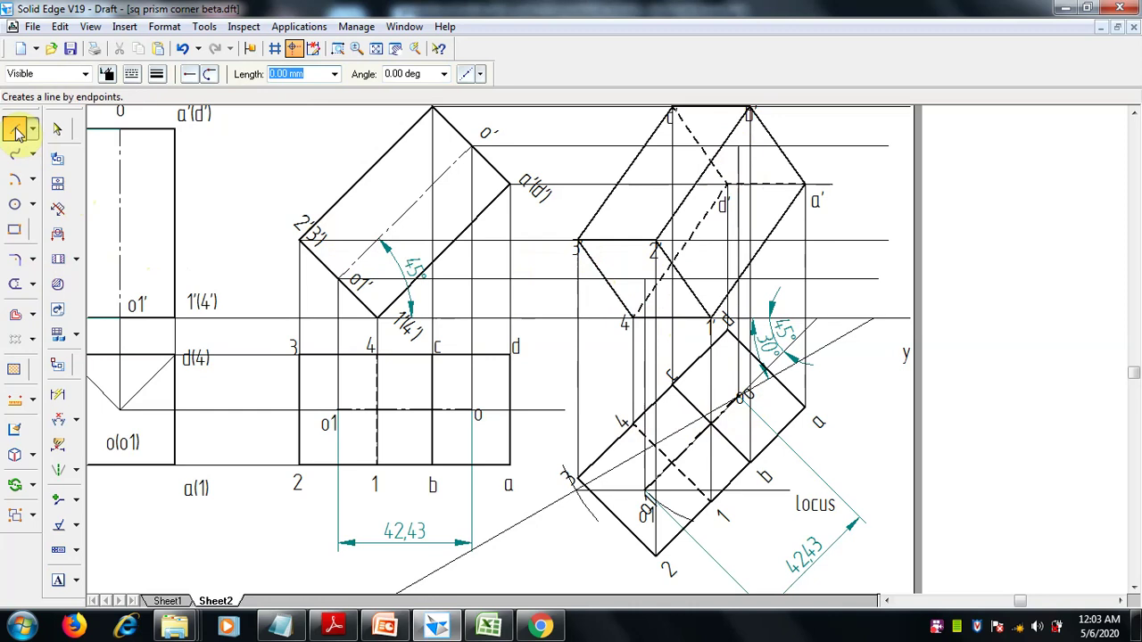
# - Draw the prism axis in the final front view between the projected o1' and o' points as a 0.50 mm dash-dot line
pyautogui.click(133, 74)
pyautogui.click(143, 98)
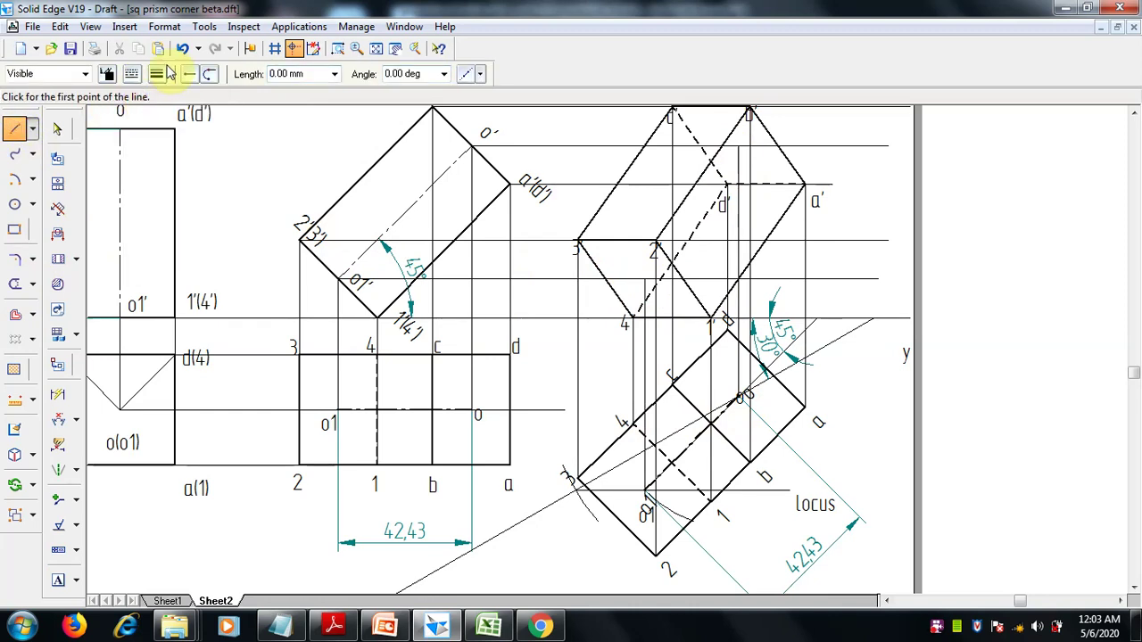
pyautogui.click(157, 75)
pyautogui.click(134, 74)
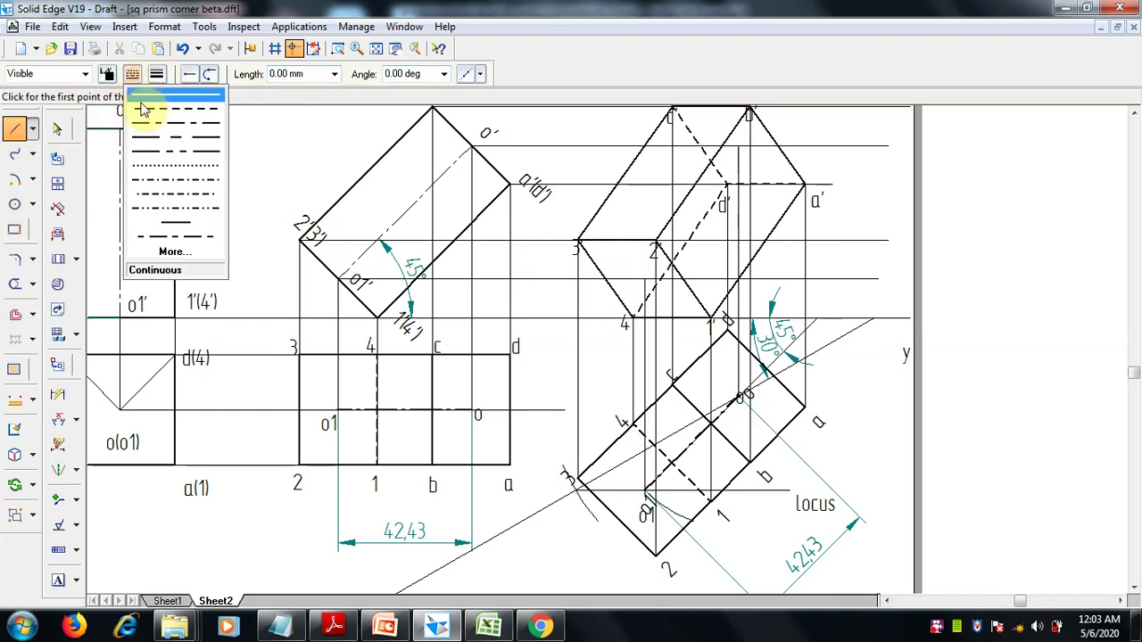
pyautogui.click(144, 124)
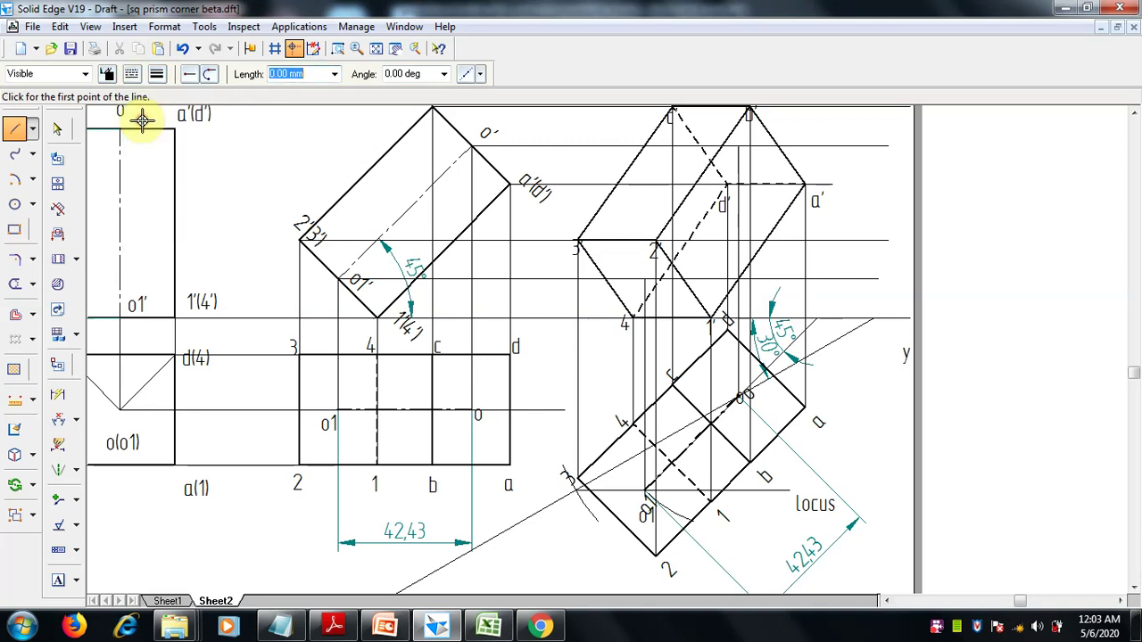
pyautogui.click(157, 75)
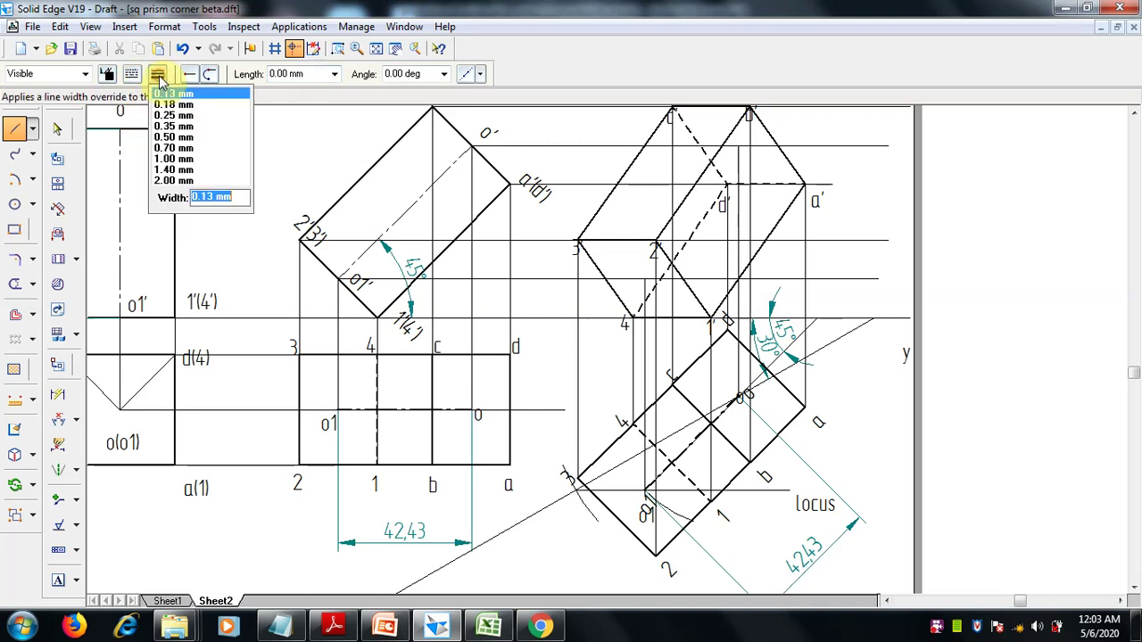
pyautogui.click(171, 138)
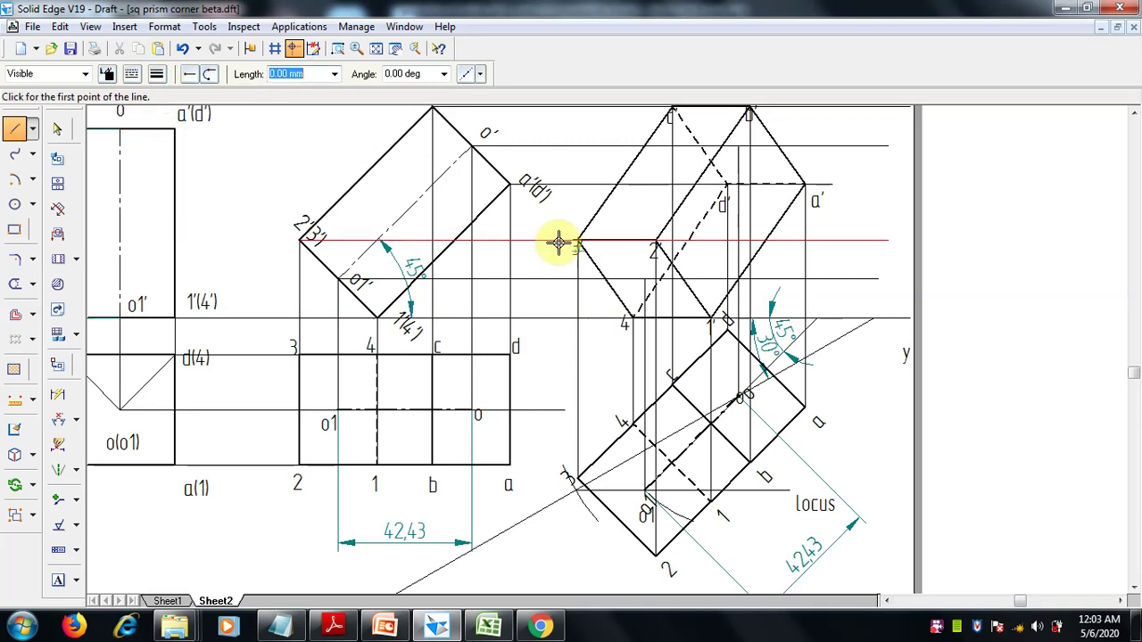
pyautogui.click(644, 281)
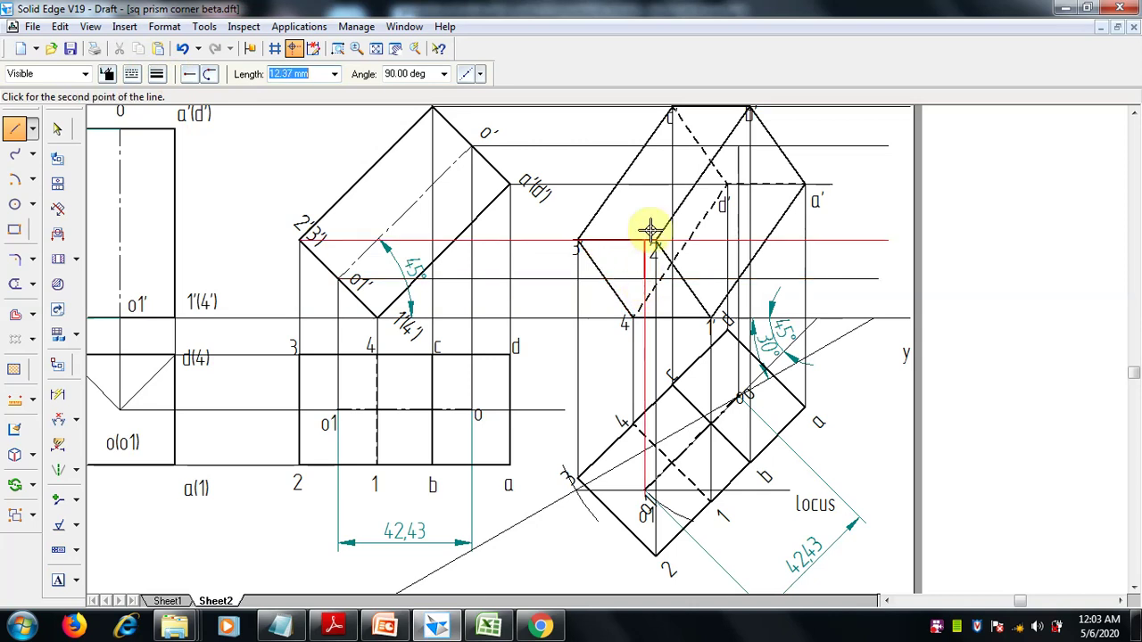
pyautogui.click(737, 147)
pyautogui.click(699, 208)
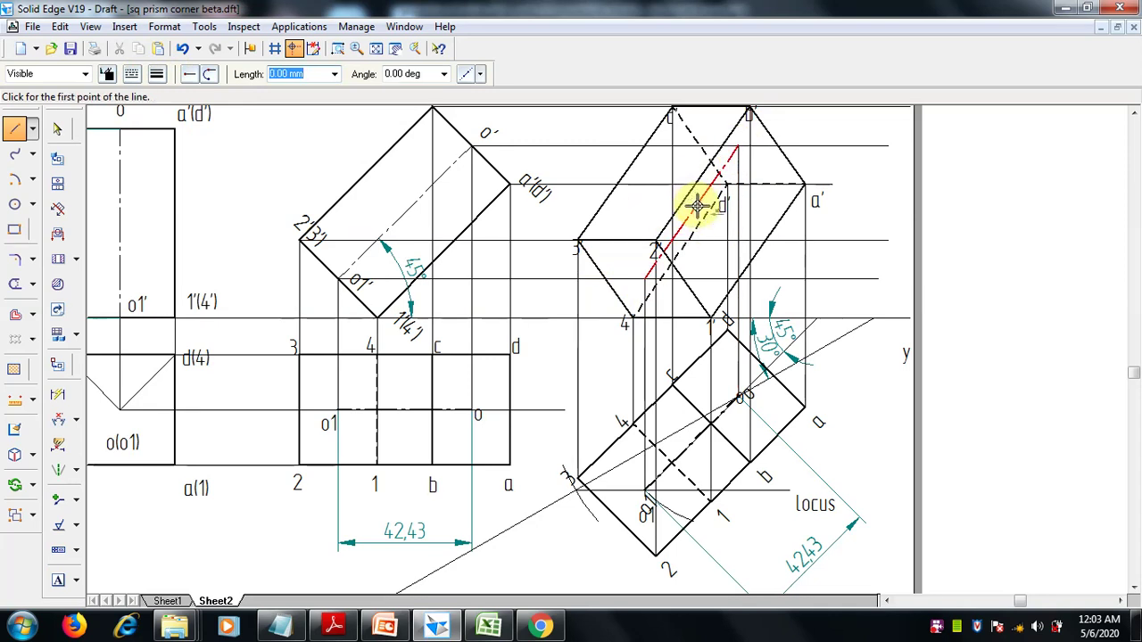
# - Set the line width of the axis in the final front view to 0.13 mm
pyautogui.press('Escape')
pyautogui.click(696, 207)
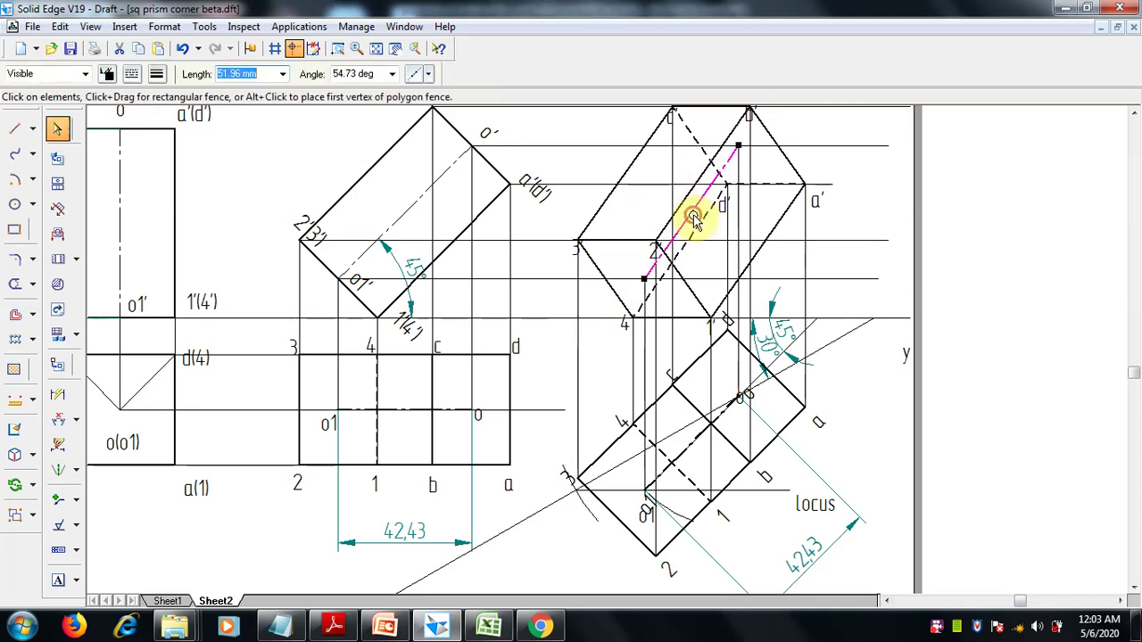
pyautogui.click(156, 78)
pyautogui.click(170, 89)
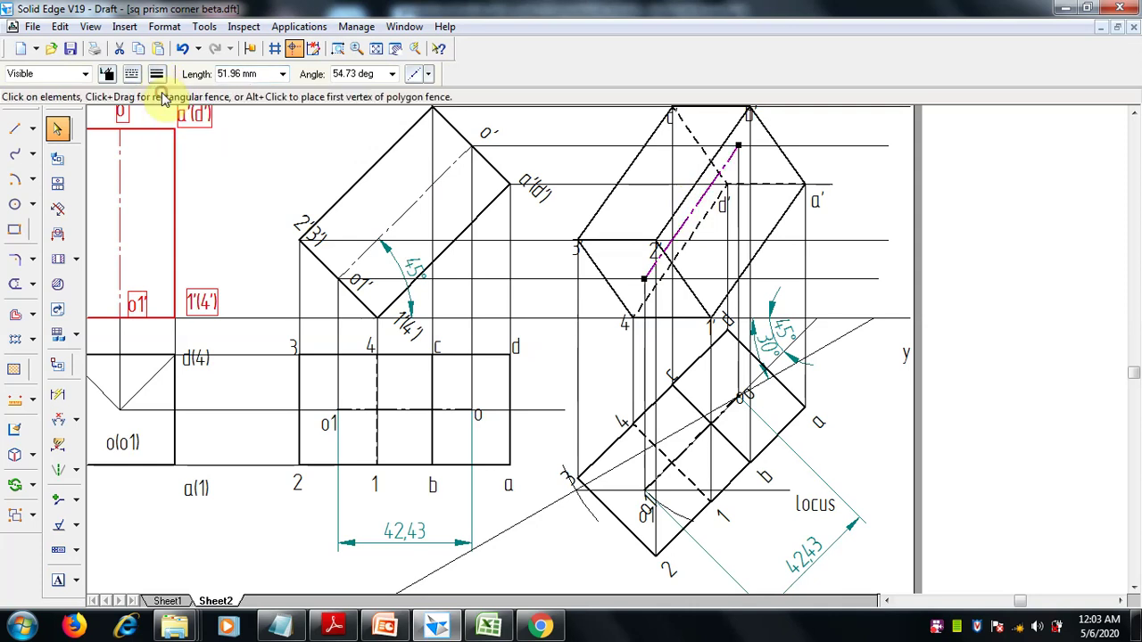
pyautogui.click(286, 182)
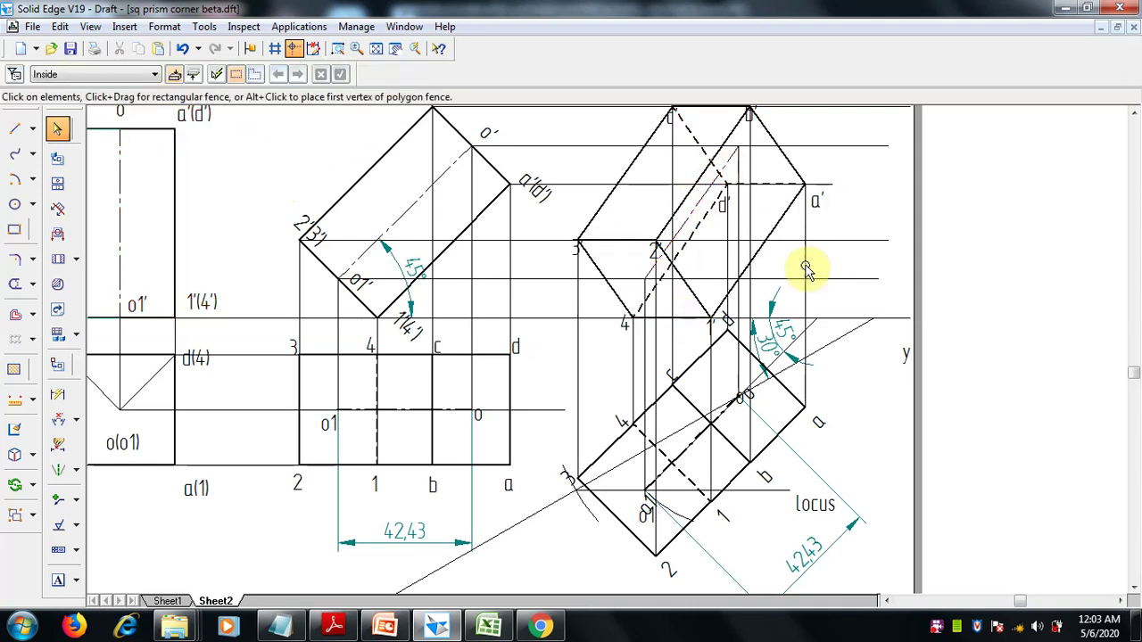
# - Set the line width of the axis in the final front view to 0.50 mm
pyautogui.click(695, 222)
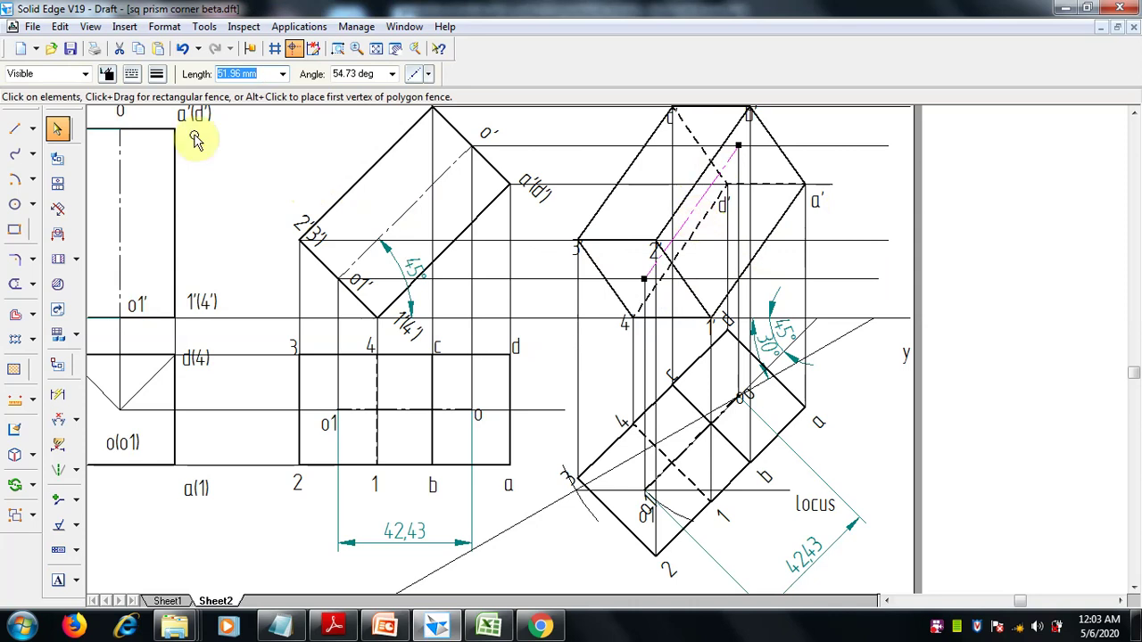
pyautogui.click(157, 76)
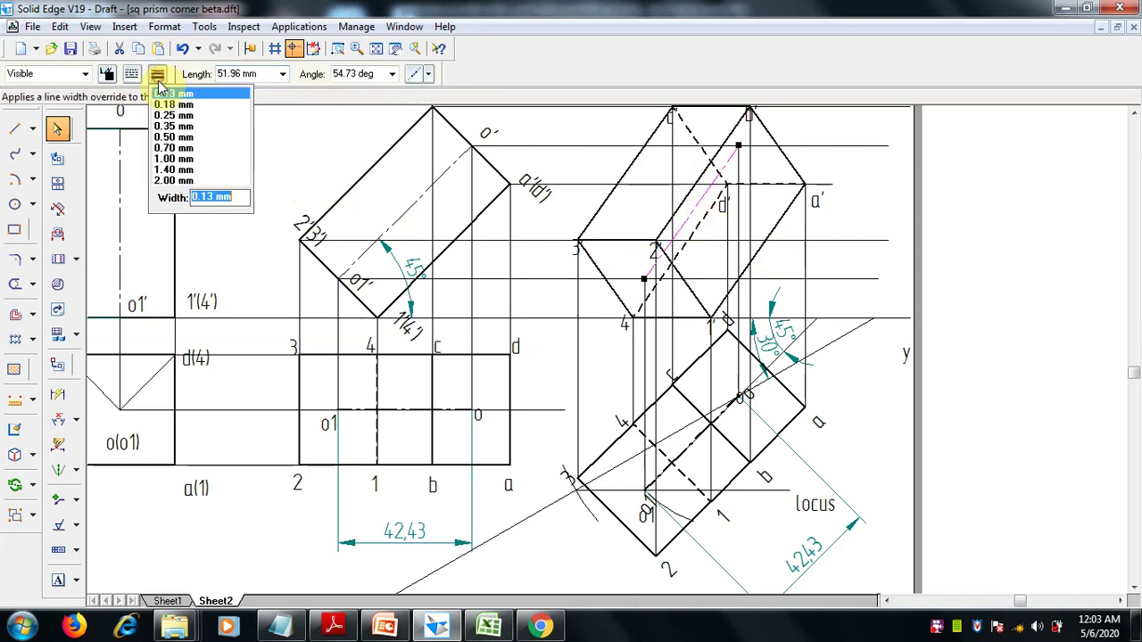
pyautogui.click(182, 141)
pyautogui.click(309, 159)
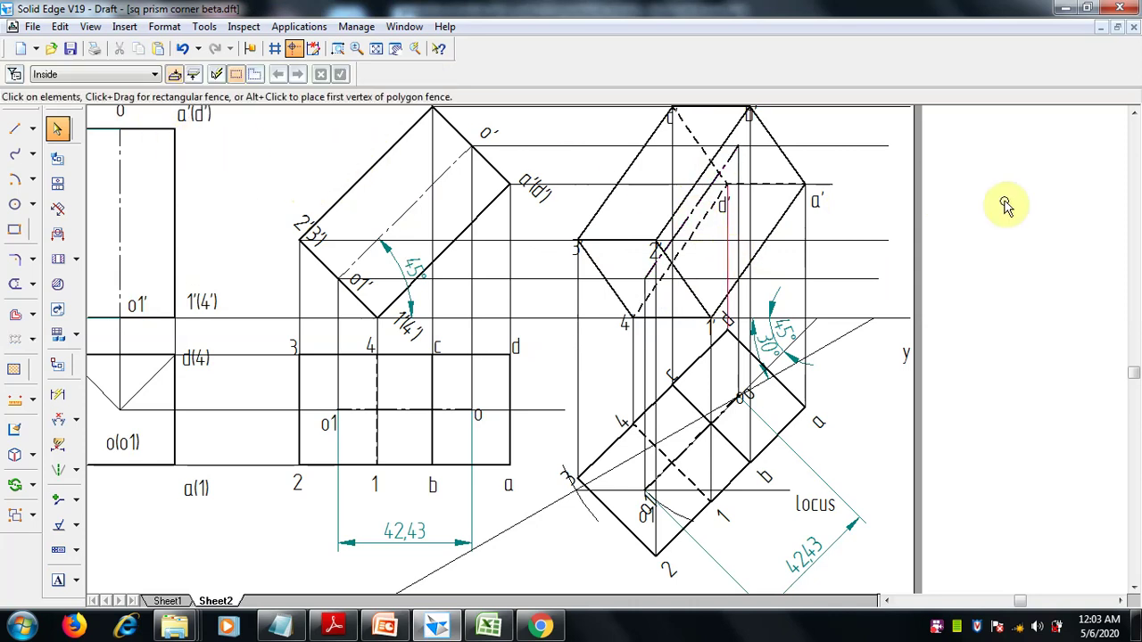
# - Label the axis ends of the final front view o' and o1', deleting the lower label and placing it again beside its point
pyautogui.click(58, 581)
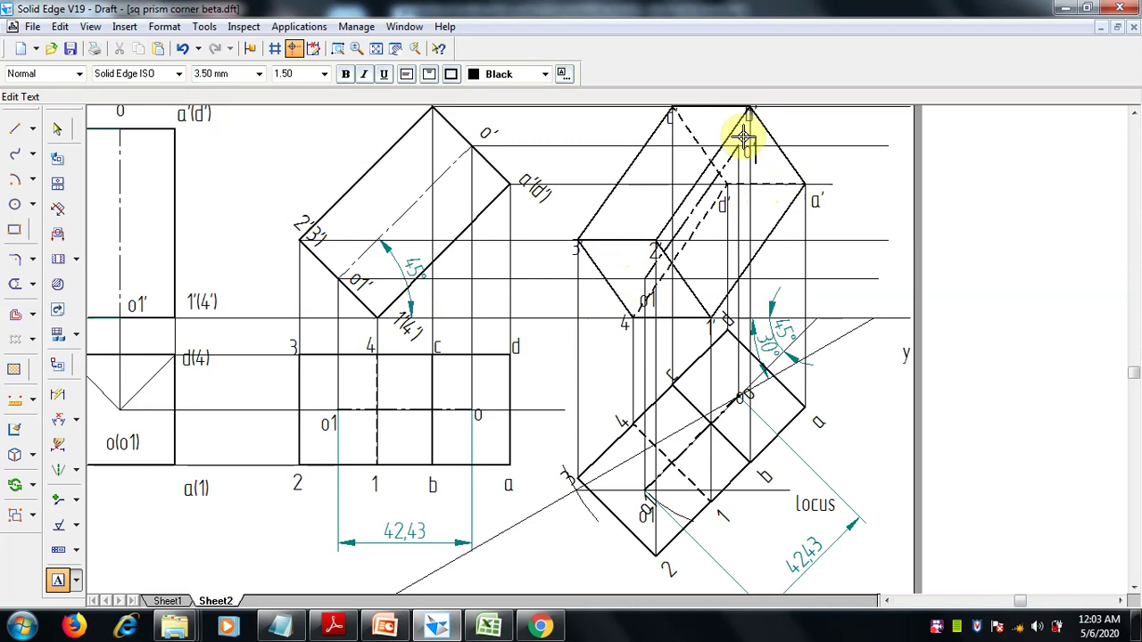
pyautogui.press('Escape')
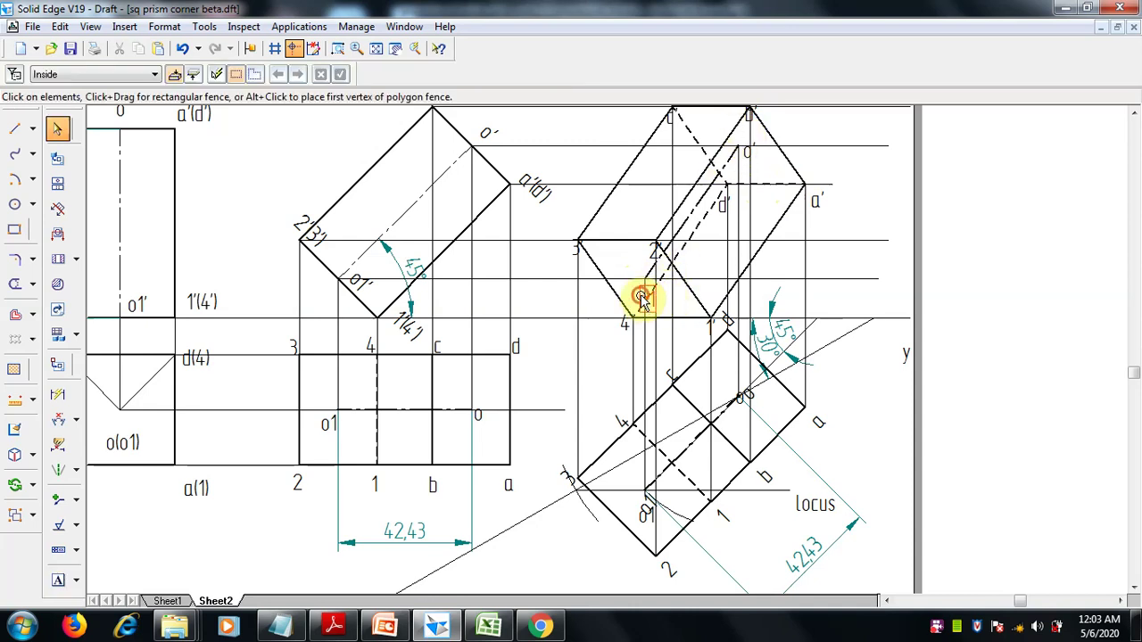
pyautogui.click(641, 299)
pyautogui.press('Delete')
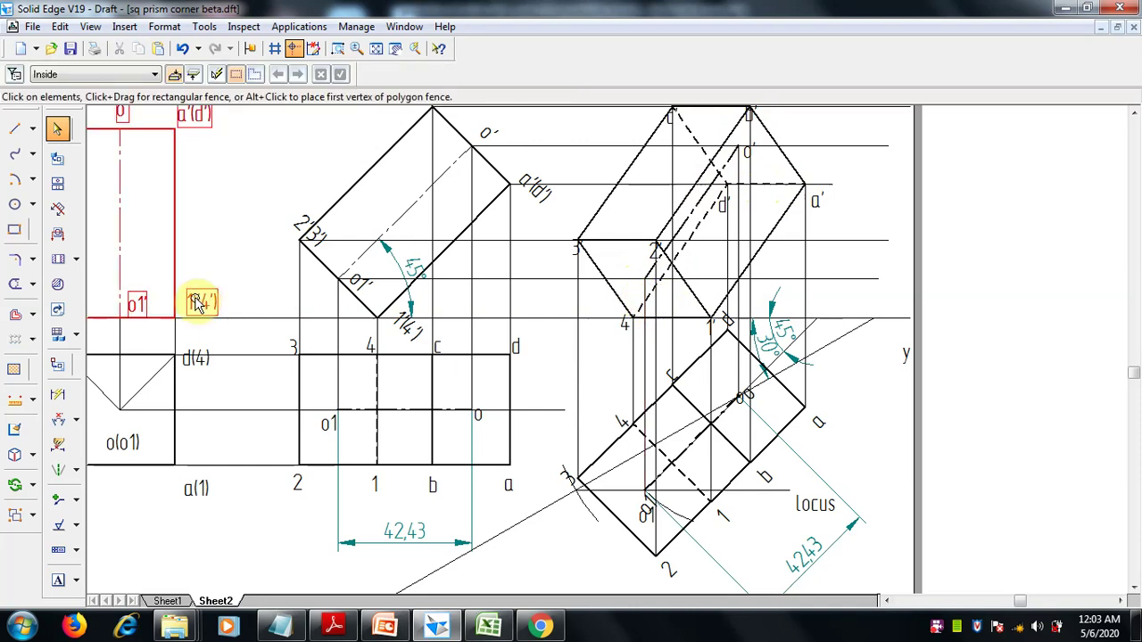
pyautogui.click(57, 582)
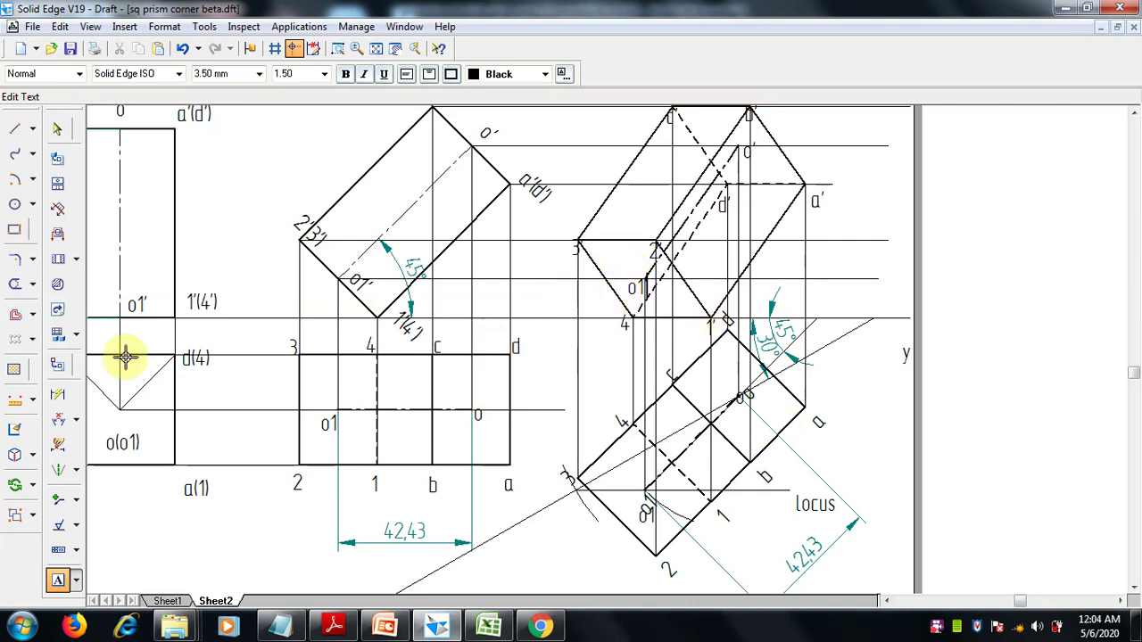
# - Trim the horizontal projectors extending beyond the vertical through a' in the final front view and fit the whole sheet in view
pyautogui.click(15, 287)
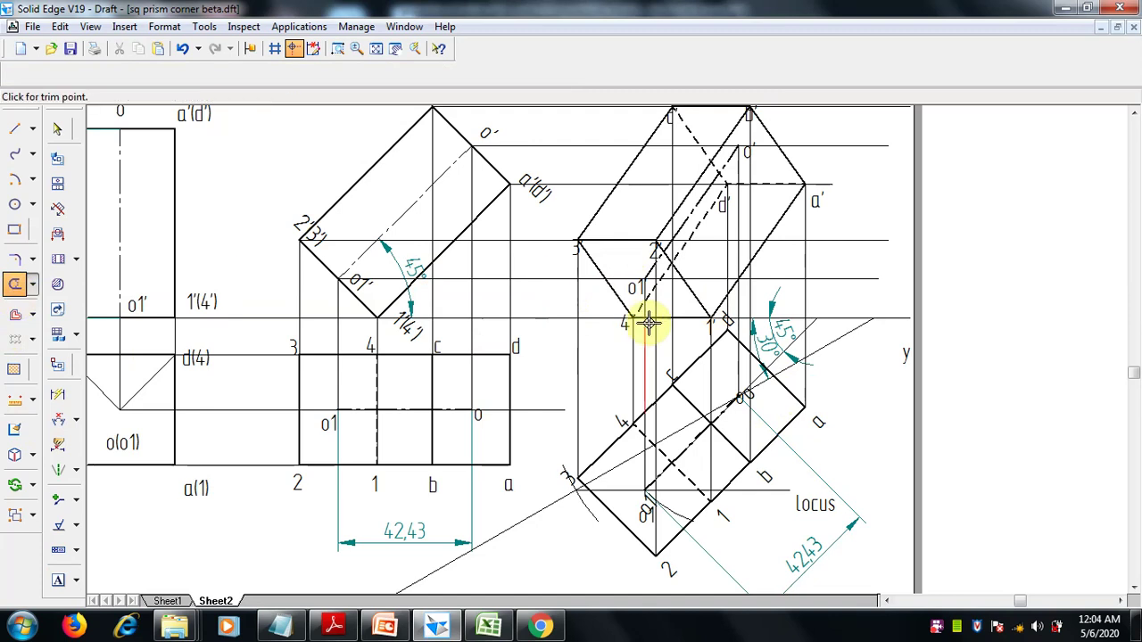
pyautogui.moveTo(847, 129); pyautogui.dragTo(856, 287)
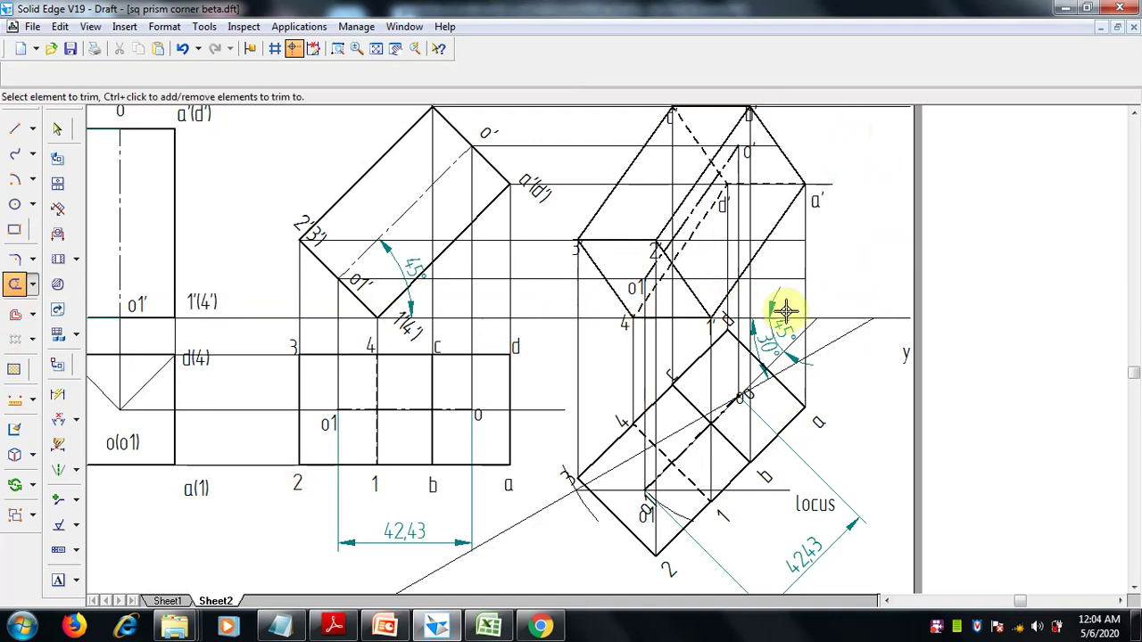
pyautogui.click(376, 48)
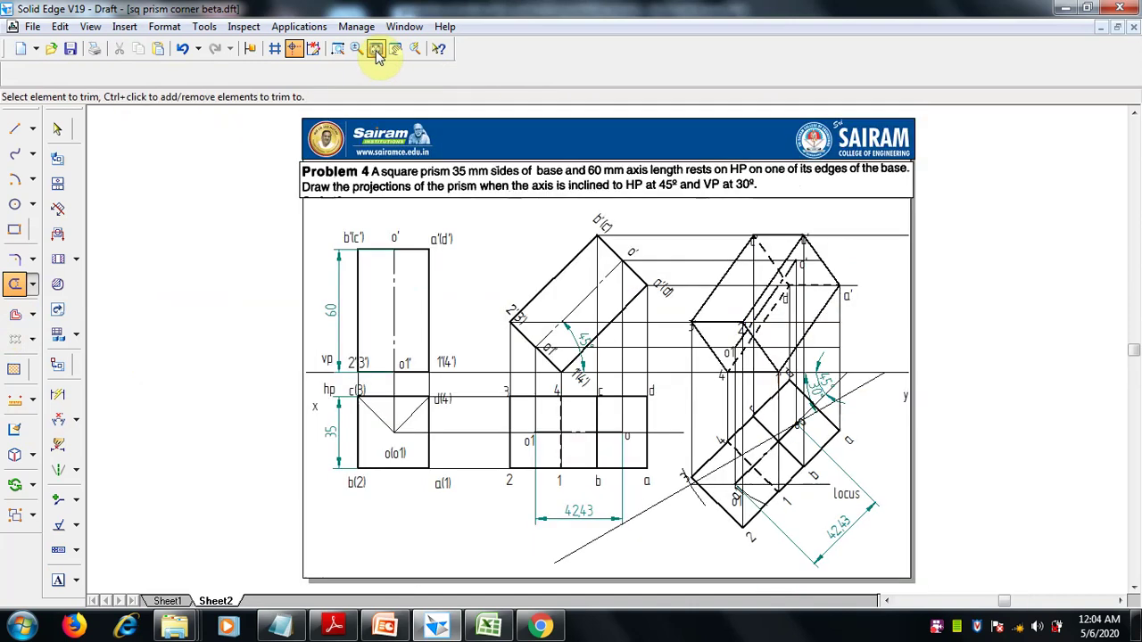